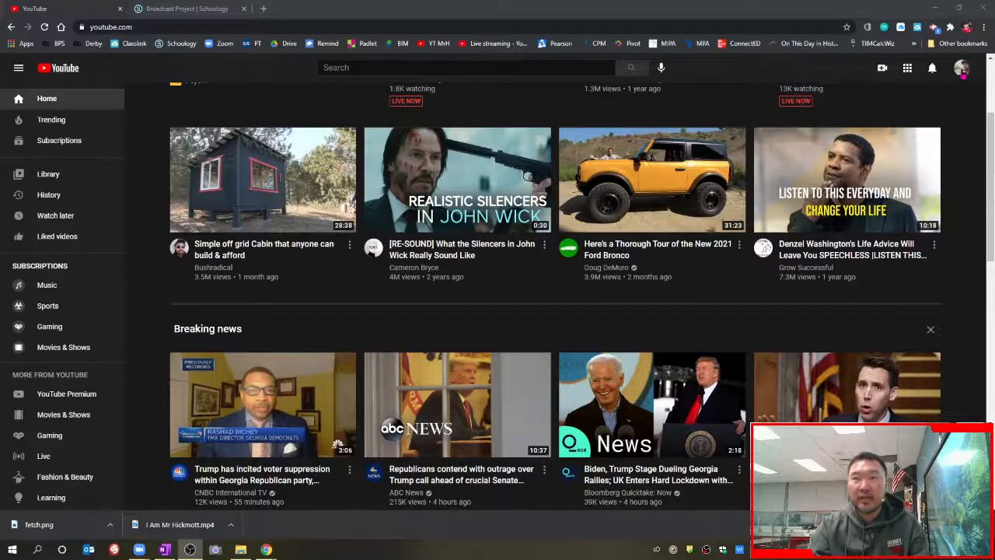
Step: Start creating a new channel from the account menu and choose the custom-name option
left_click(964, 71)
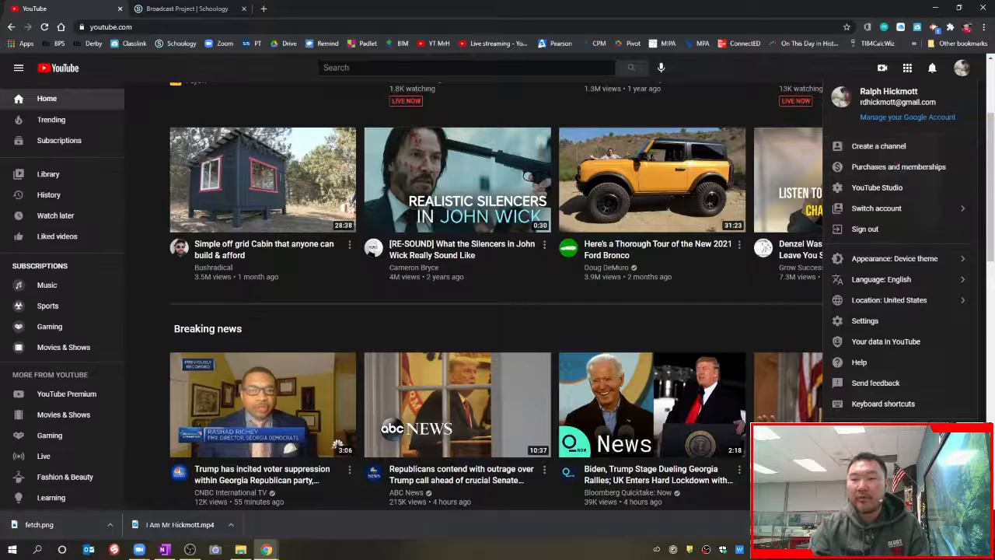
left_click(868, 152)
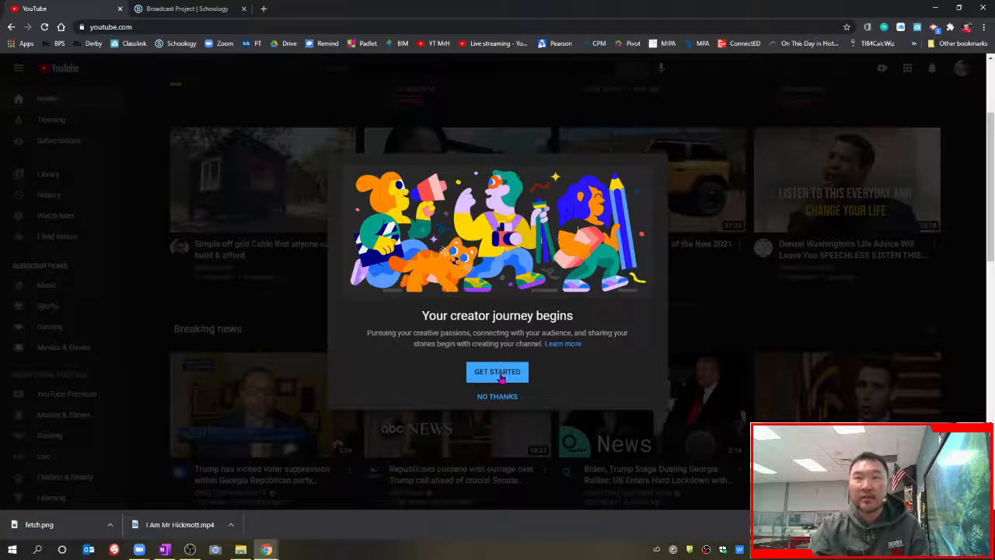
left_click(499, 373)
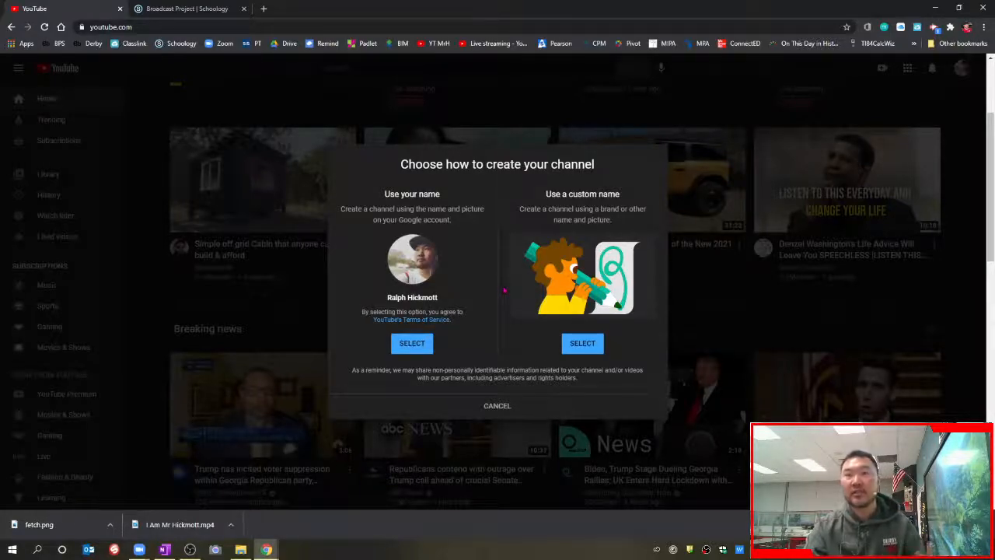
left_click(590, 346)
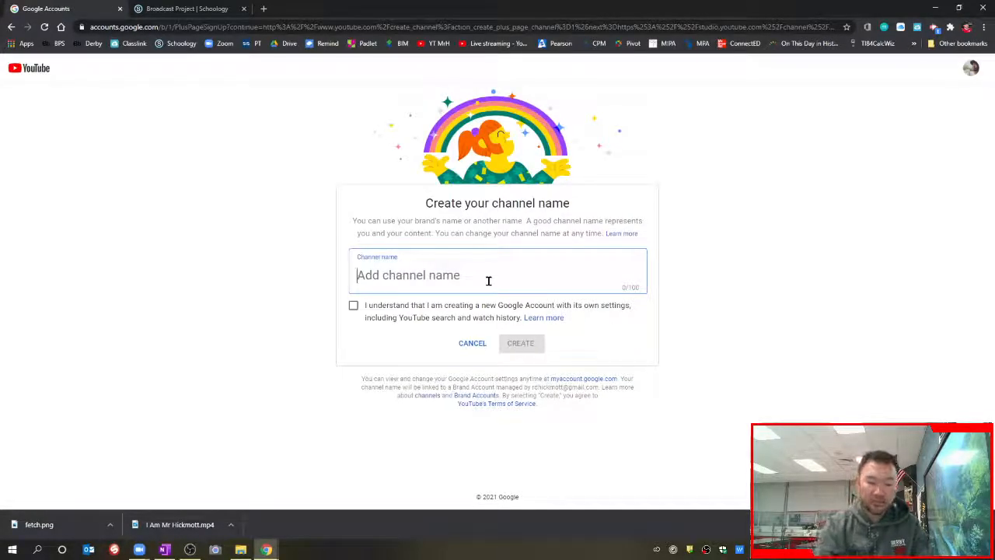
Step: Name the channel 'Mr. Hickmott DMP', acknowledge the new account, and create it
type("Mr. Hickmott ")
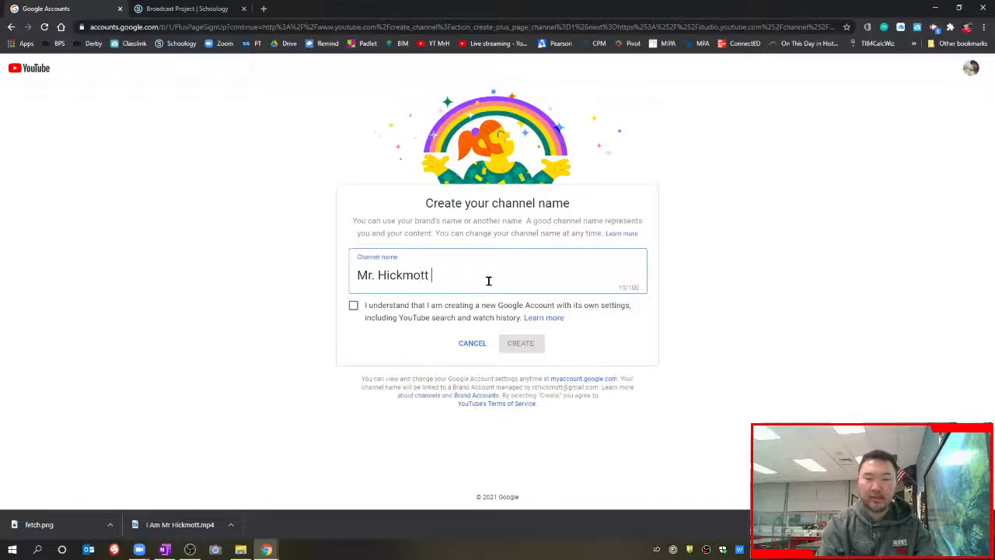
type("DMP")
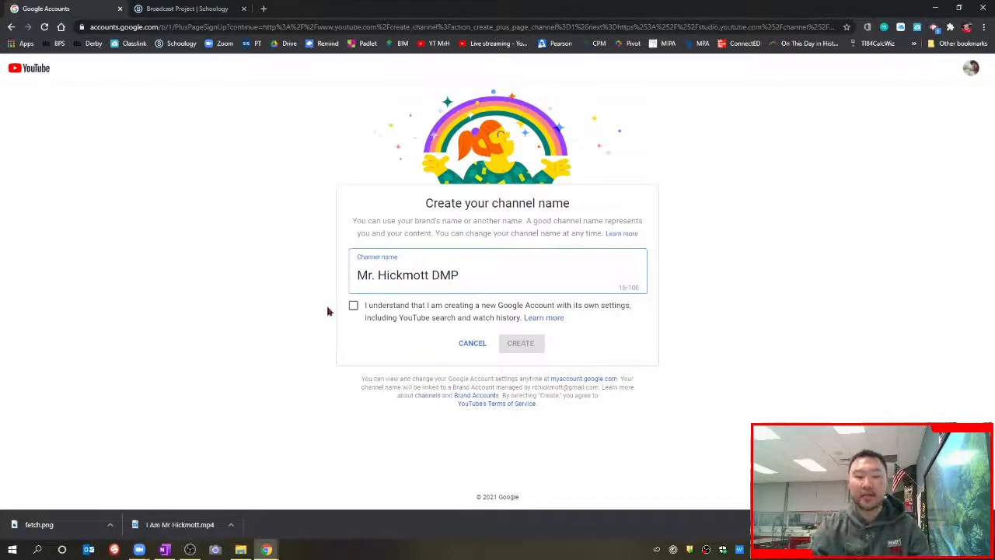
left_click(354, 307)
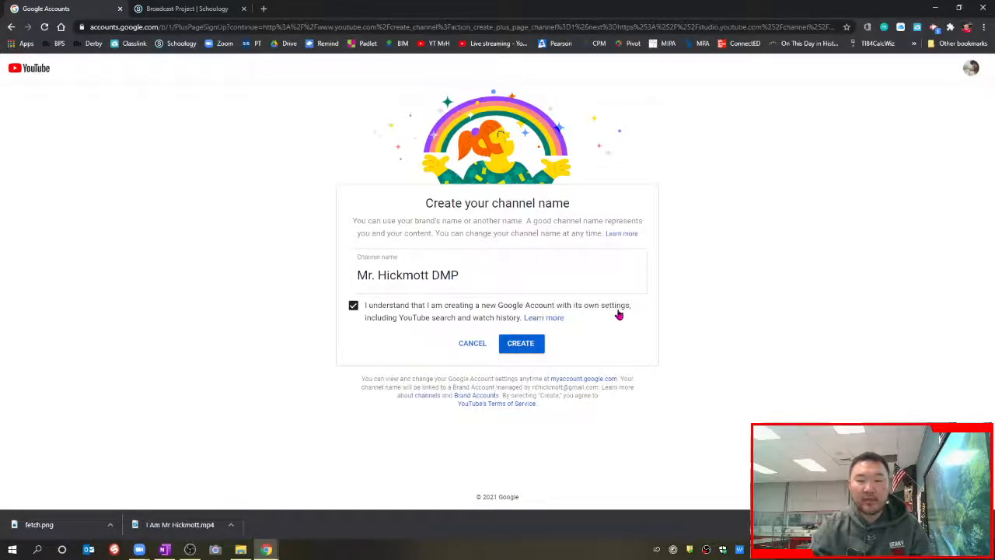
left_click(526, 347)
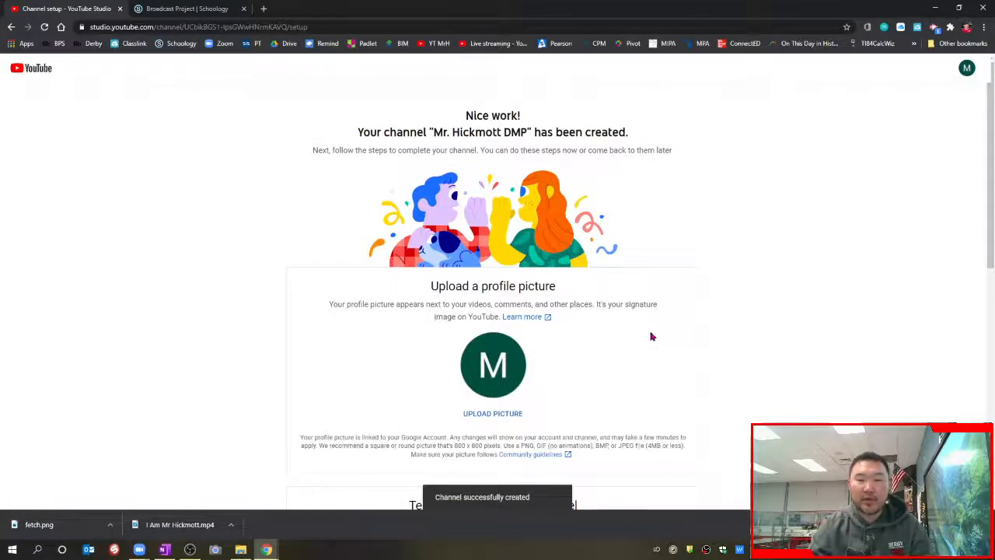
Step: Set Mr. Hickmott Logo 1.jpg as the profile picture, then switch to the Schoology course tab
scroll(651, 337, "down", 1)
scroll(651, 337, "down", 1)
scroll(651, 337, "up", 3)
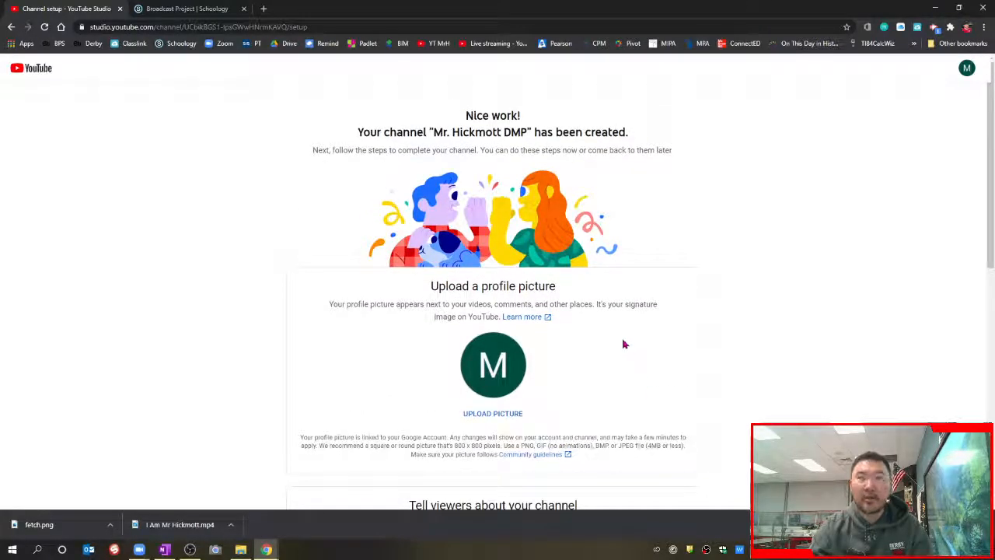
scroll(645, 339, "down", 2)
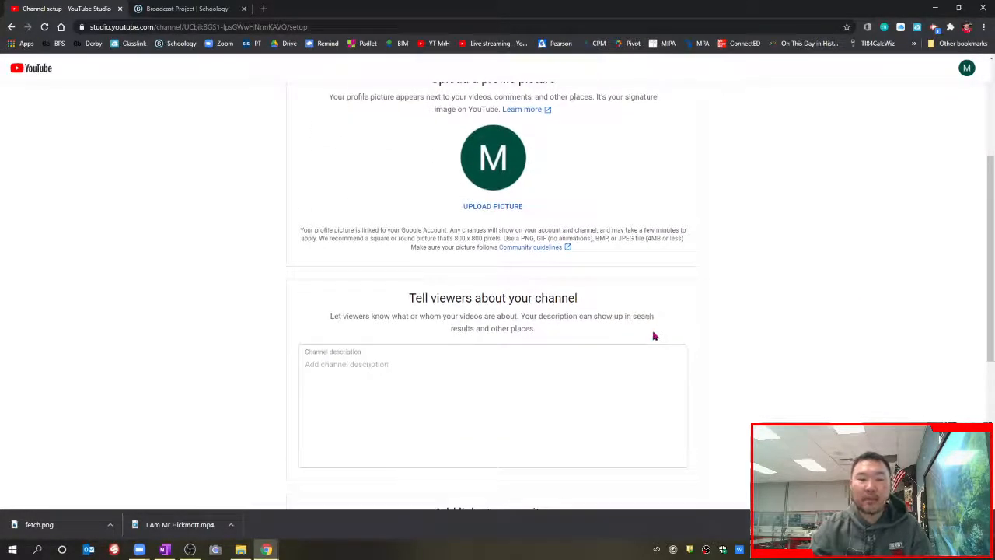
scroll(654, 336, "up", 2)
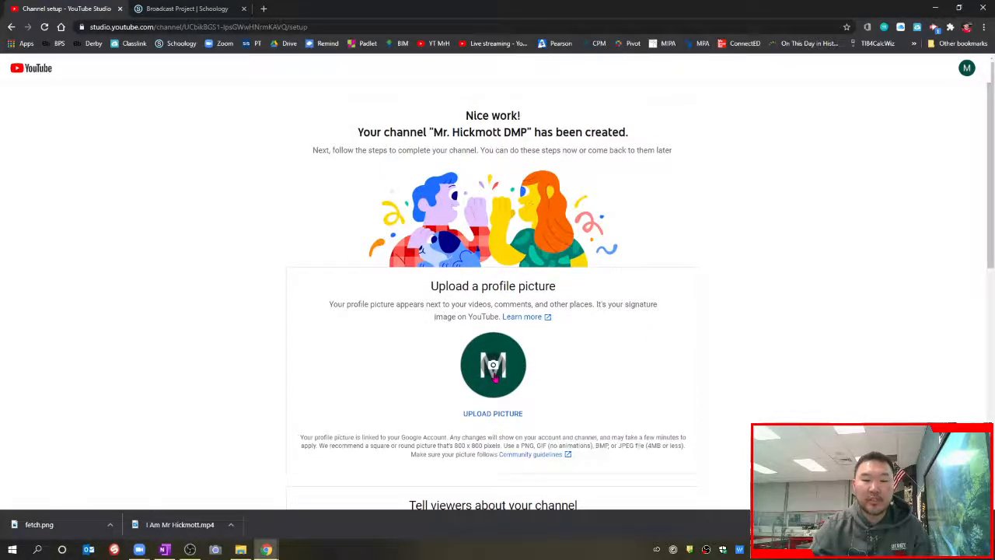
left_click(494, 378)
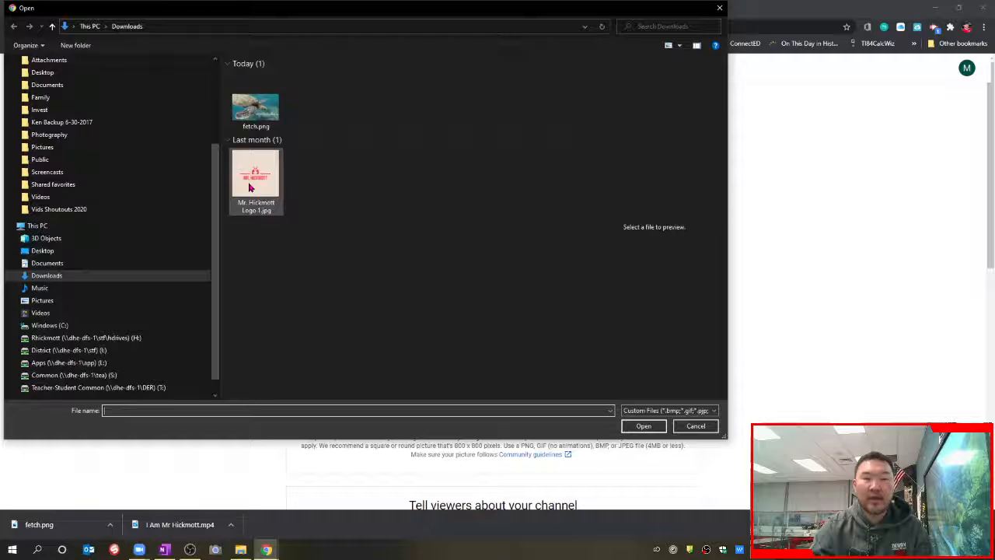
left_click(249, 187)
left_click(645, 427)
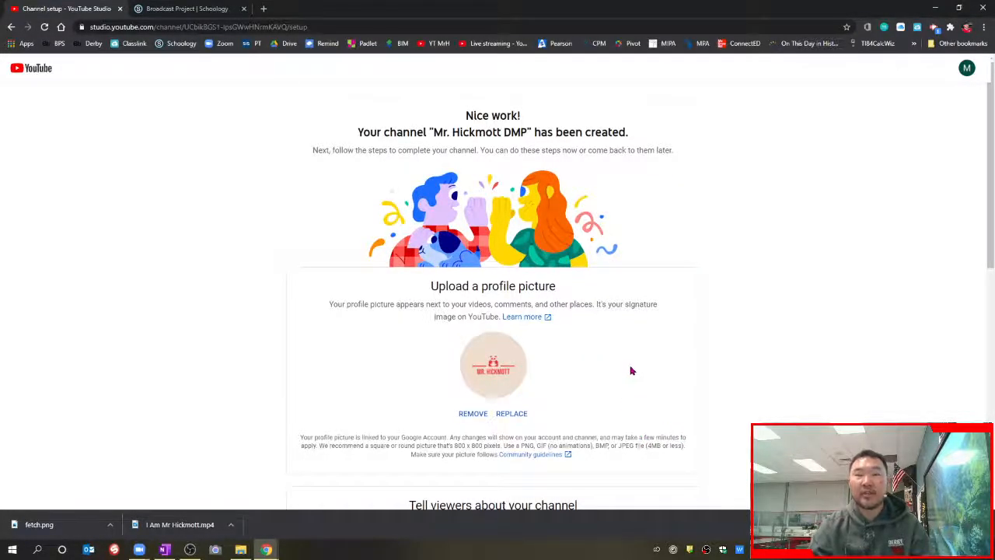
left_click(199, 10)
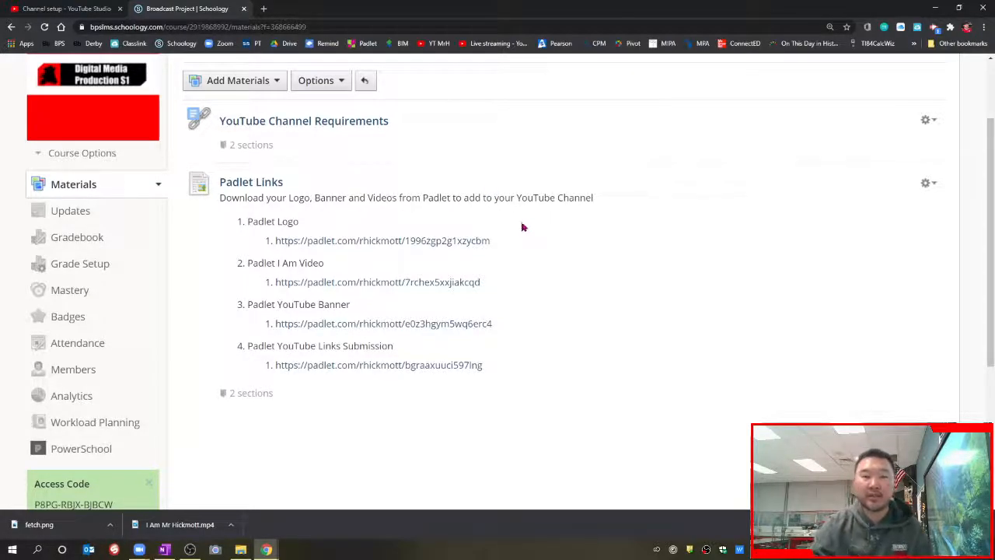
Step: Open the DMP Brand Logos S1 2020 - 2021 Padlet board and preview a student's logo post
left_click(449, 246)
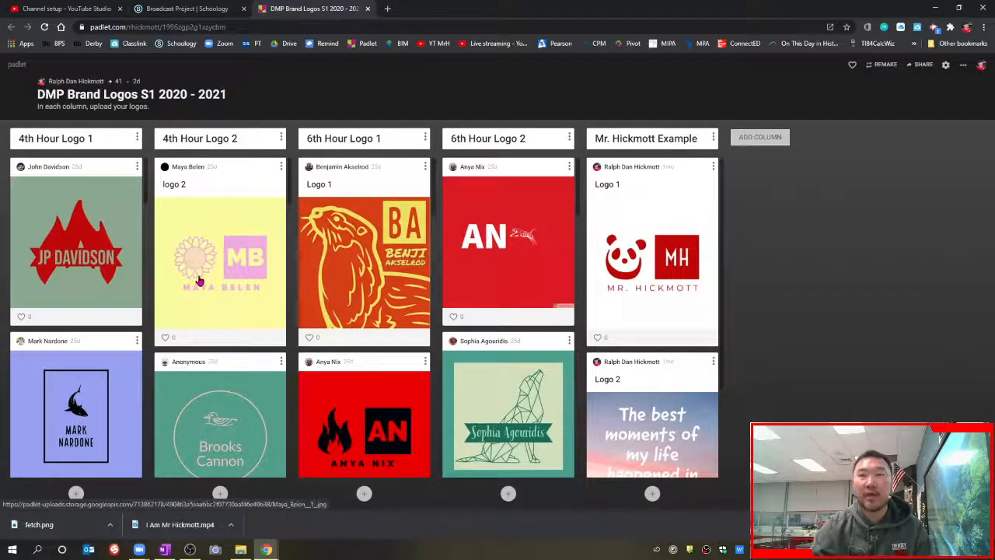
scroll(202, 280, "down", 2)
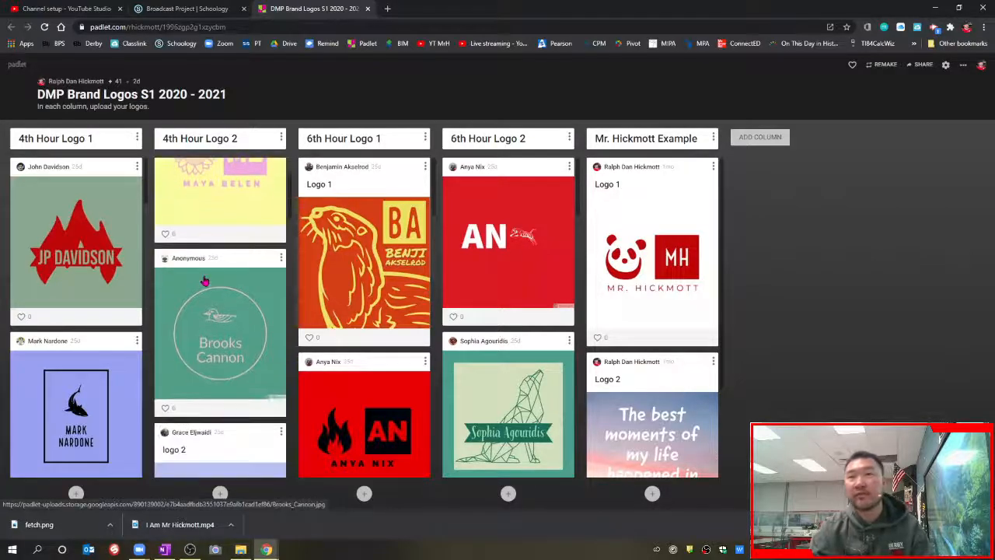
left_click(211, 278)
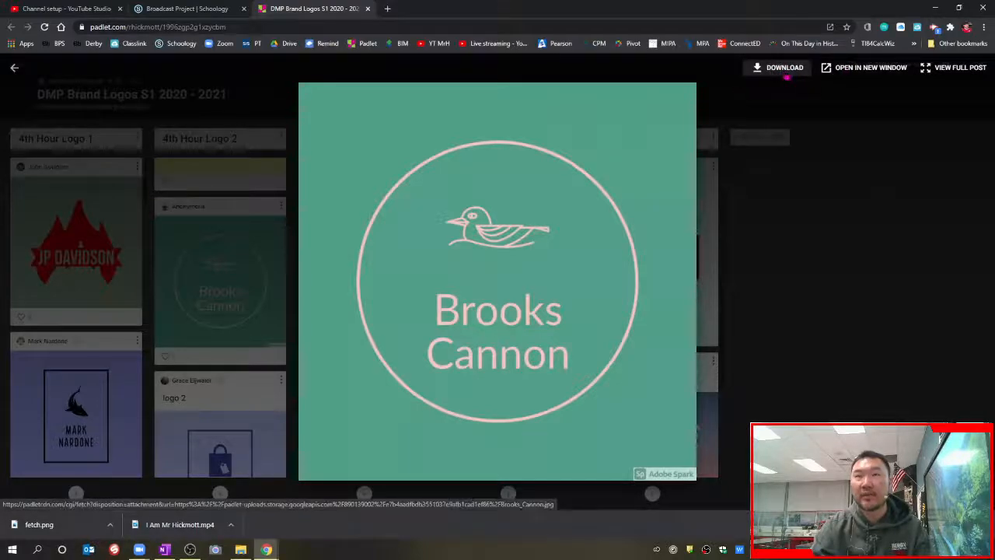
left_click(826, 238)
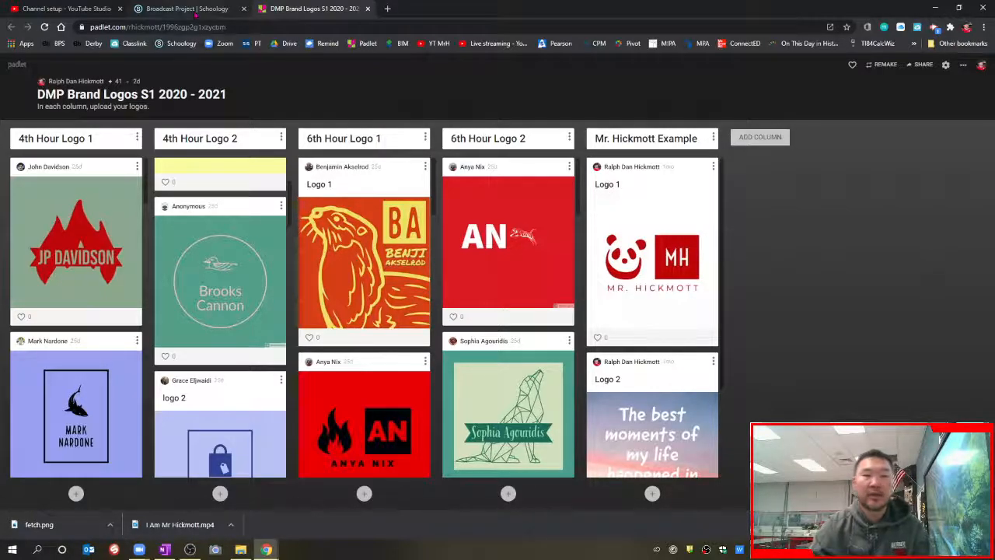
Step: Enter the description 'Digital Media Production 2020-2021 Derby Middle School' with 'Birmingham, MI 48' on a new line
left_click(75, 9)
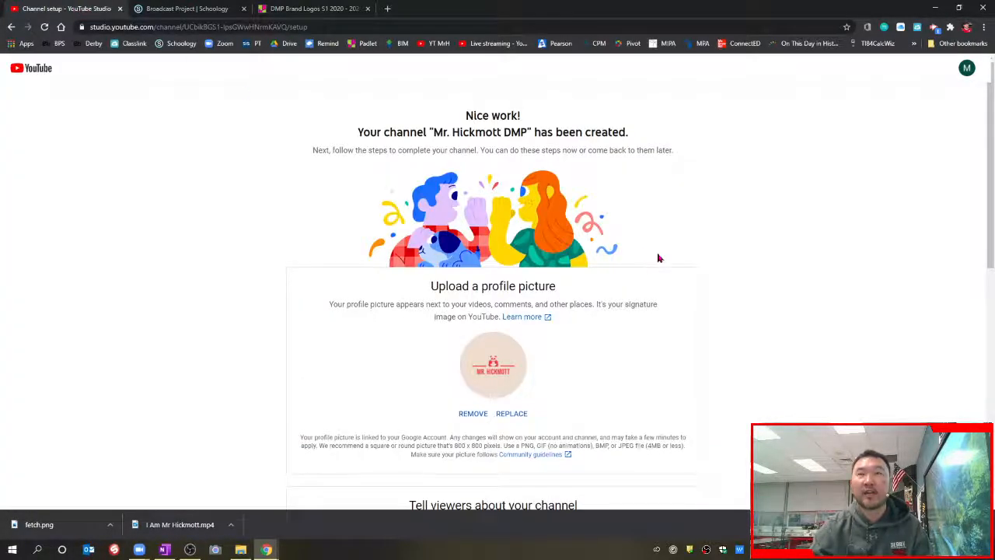
scroll(665, 269, "down", 4)
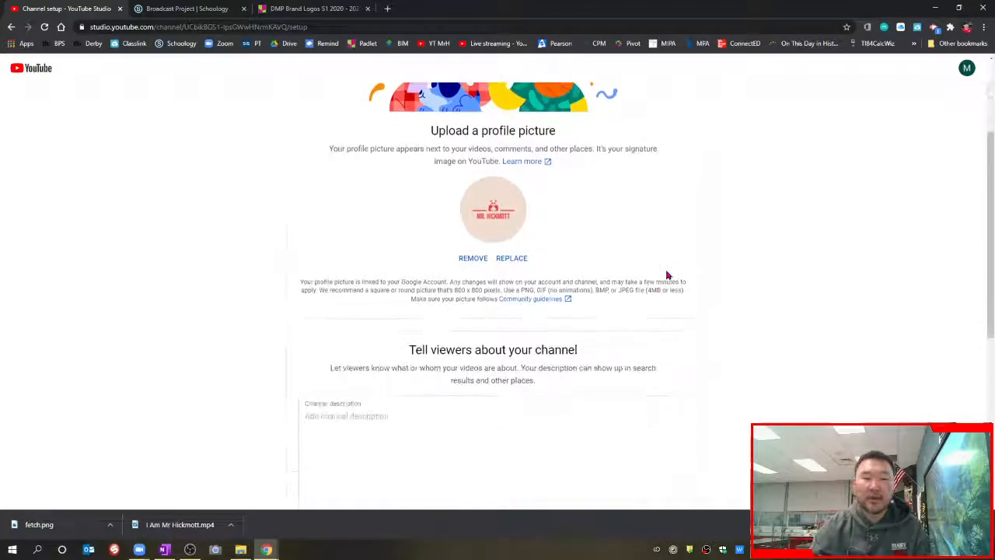
left_click(448, 274)
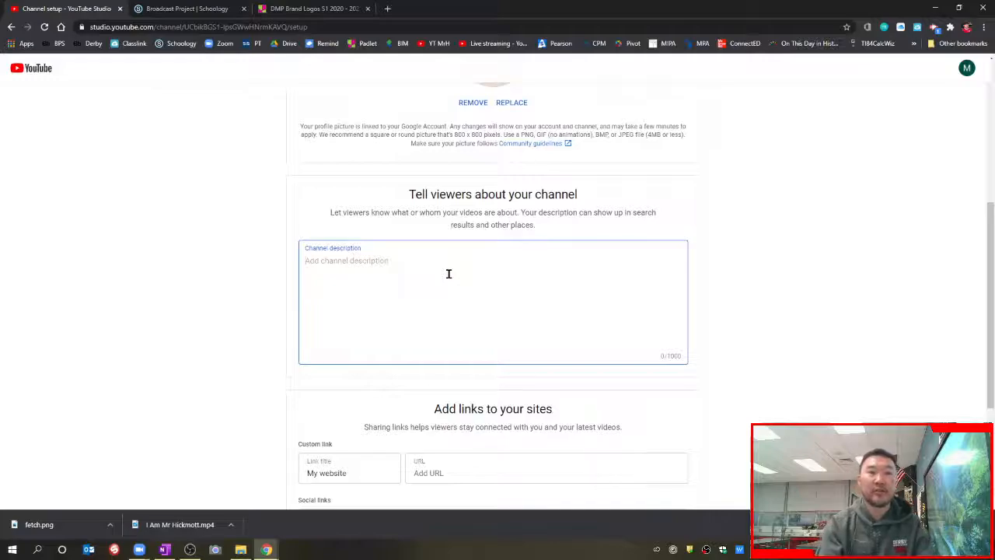
type("Digital Med")
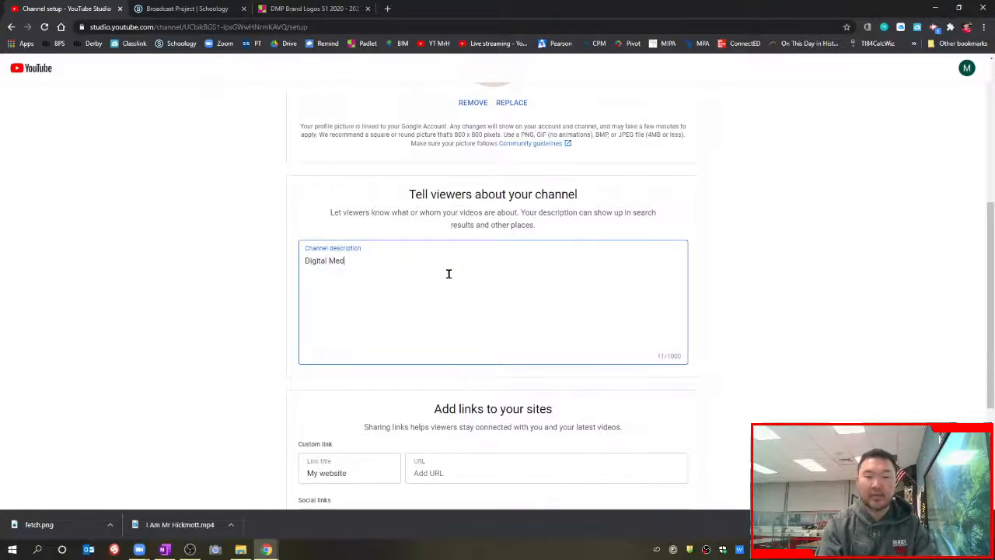
type("ia Production")
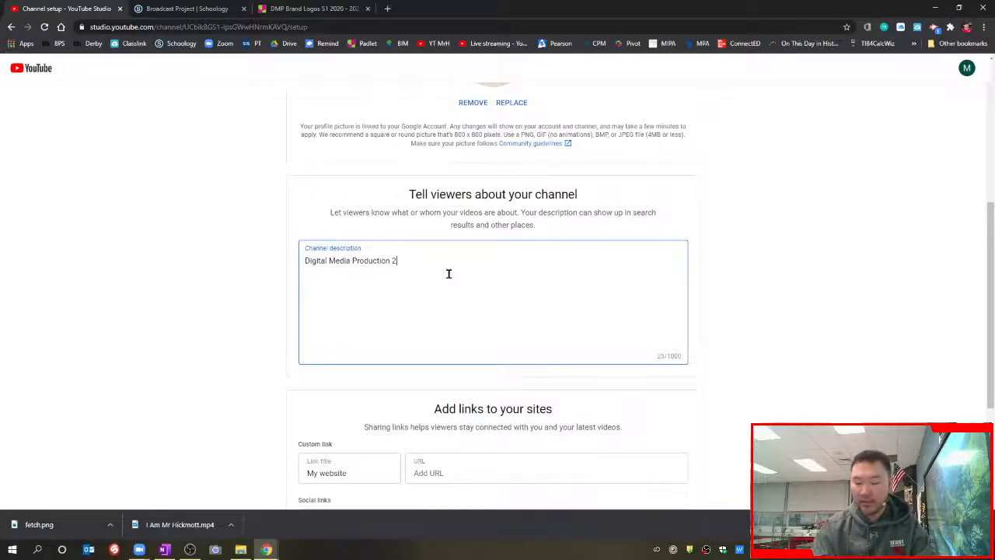
type(" 2020-2021 ")
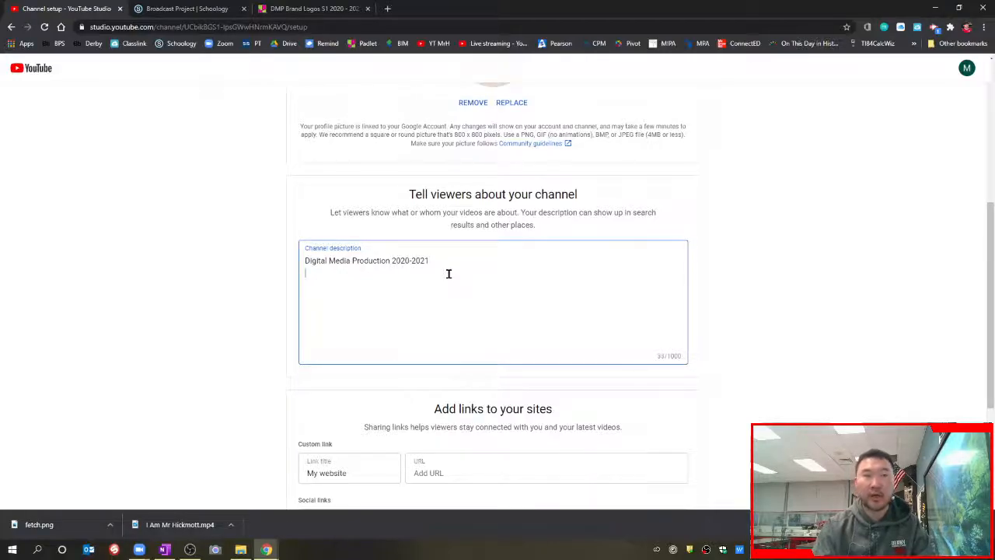
type("Derby Mid")
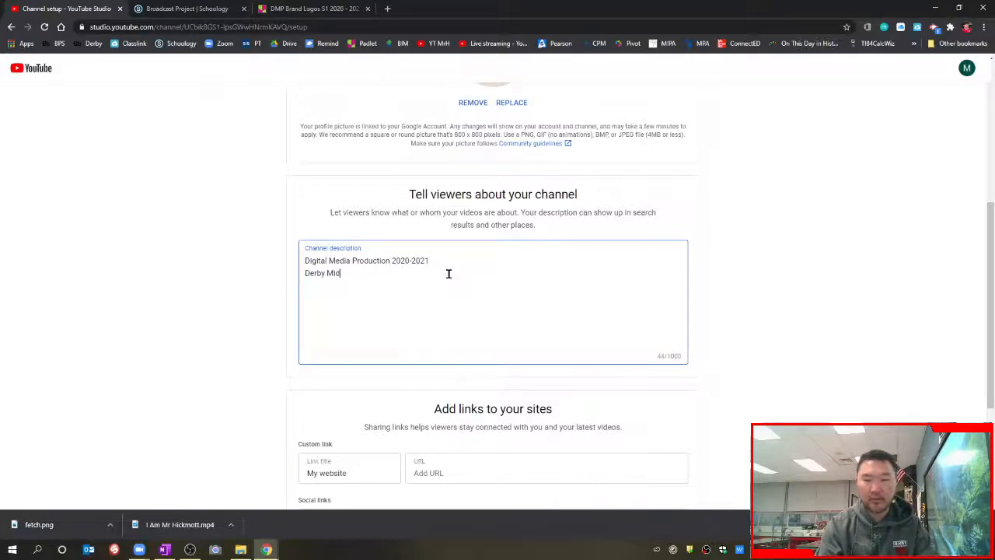
type("dle Schoo")
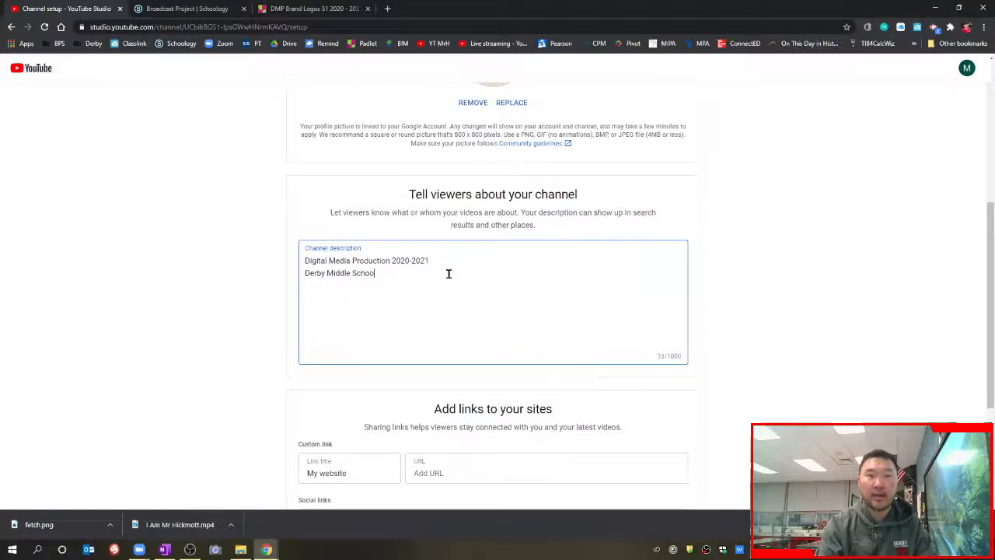
type("l")
key("Return")
type("Birmingham")
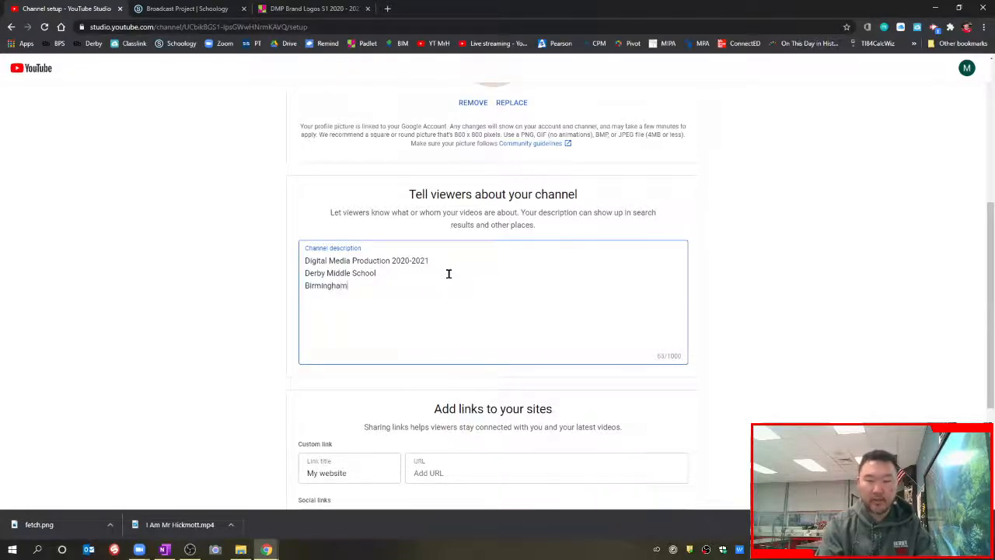
type(", MI 48009")
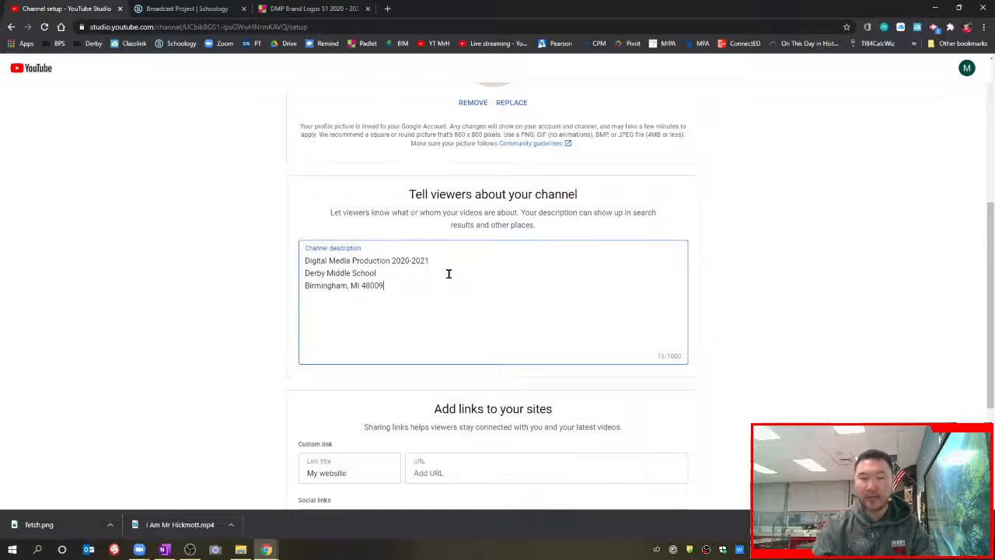
Step: Review the description at 150% zoom, restore 100%, and save the channel setup
key("ctrl+plus")
key("ctrl+plus")
key("ctrl+plus")
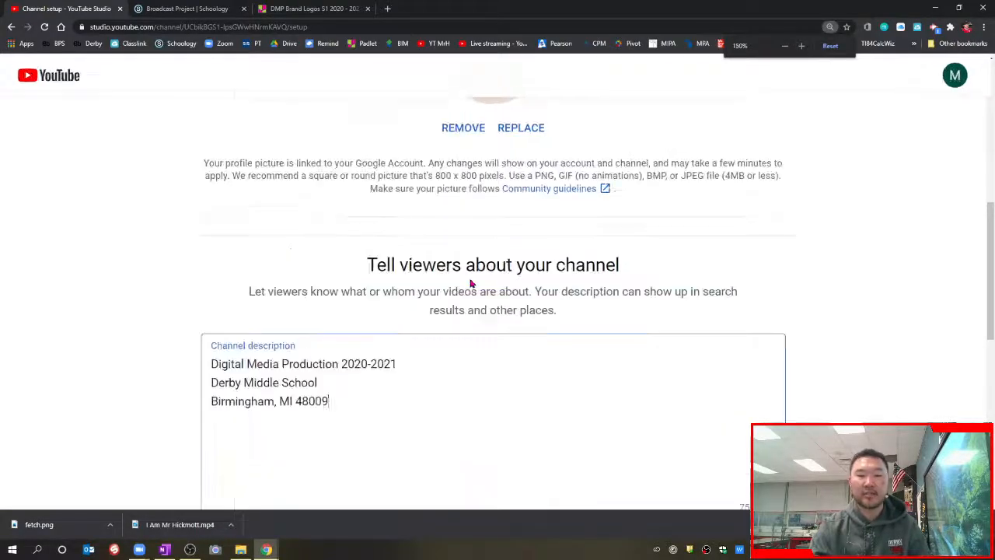
scroll(587, 266, "down", 3)
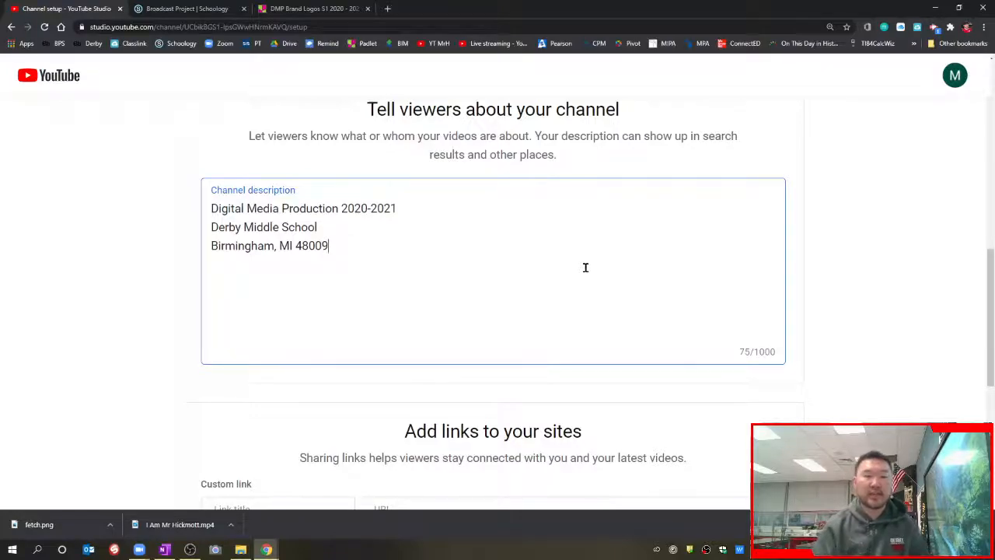
left_click(876, 338)
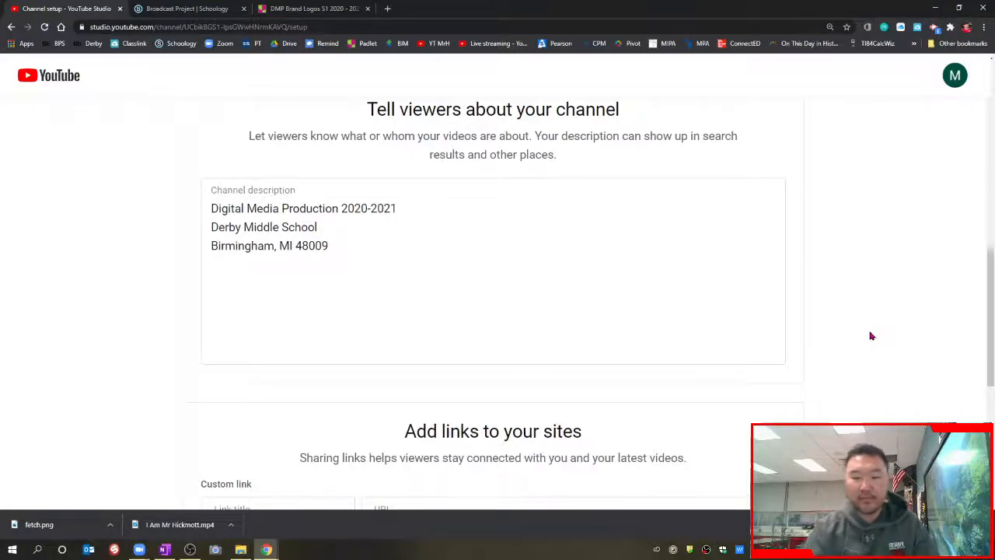
key("ctrl+minus")
key("ctrl+minus")
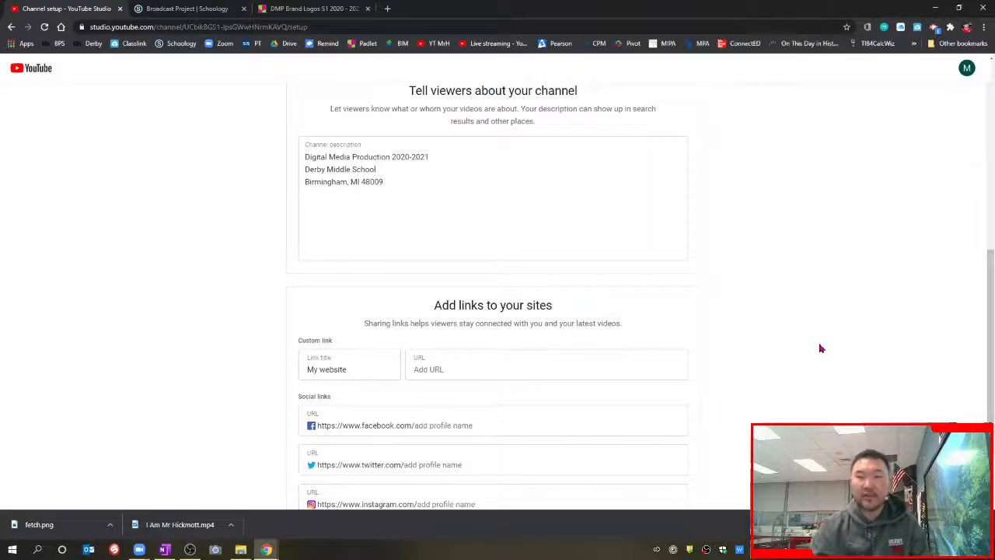
scroll(713, 344, "down", 2)
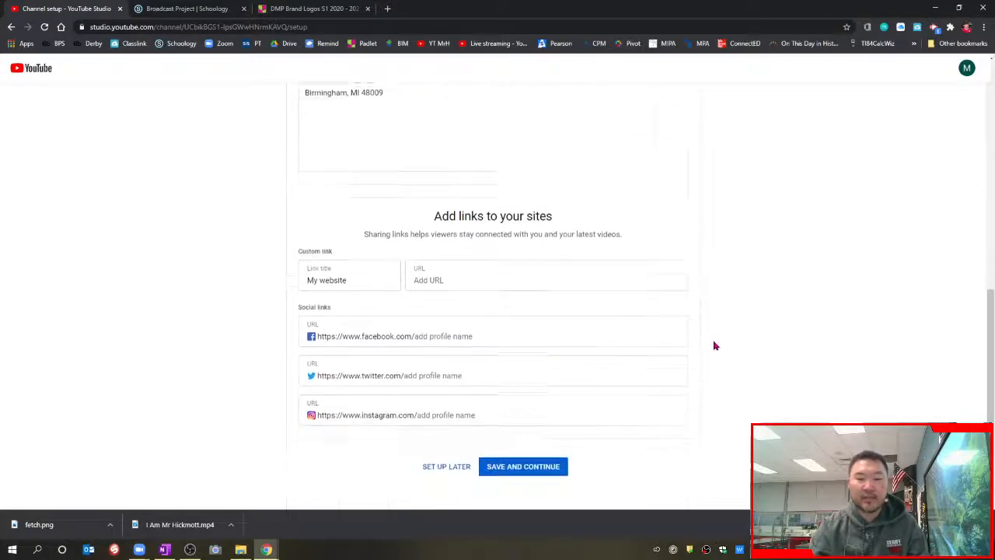
left_click(525, 460)
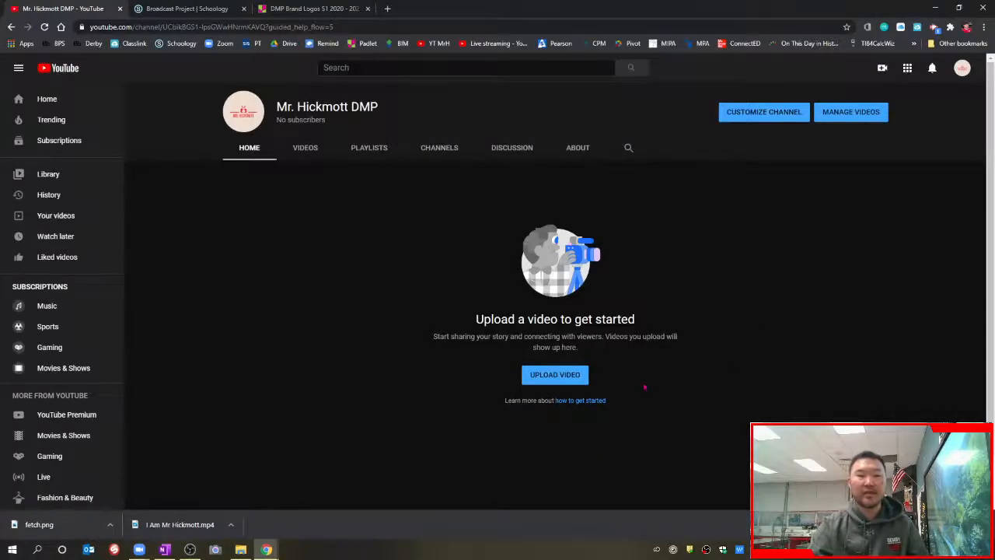
Step: Open channel customization and dismiss the Studio welcome message and both tips
left_click(768, 113)
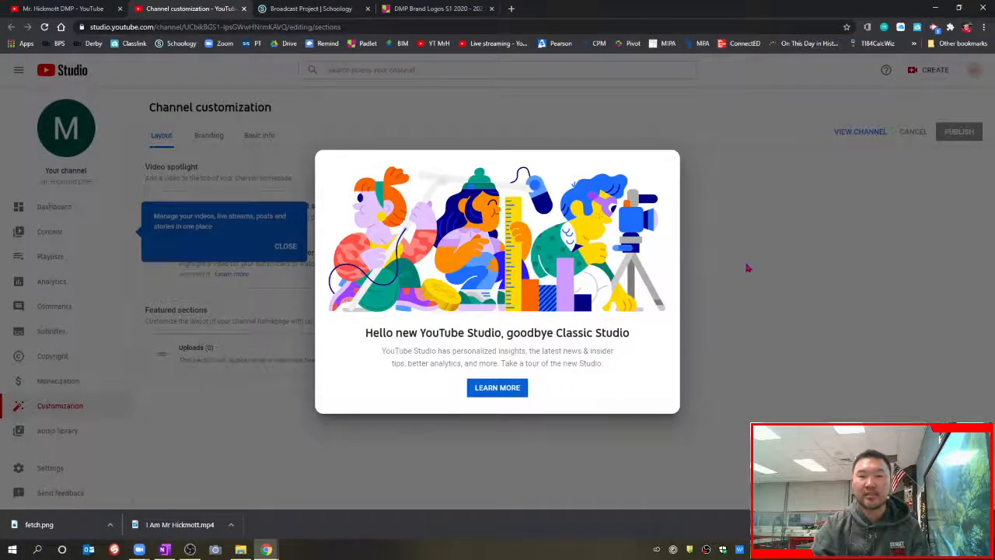
left_click(750, 318)
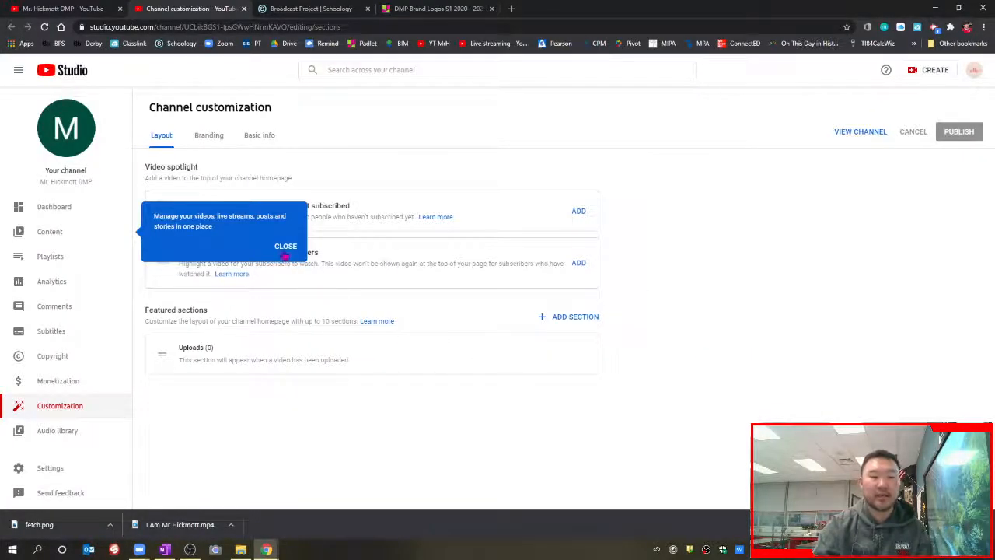
left_click(286, 246)
left_click(284, 436)
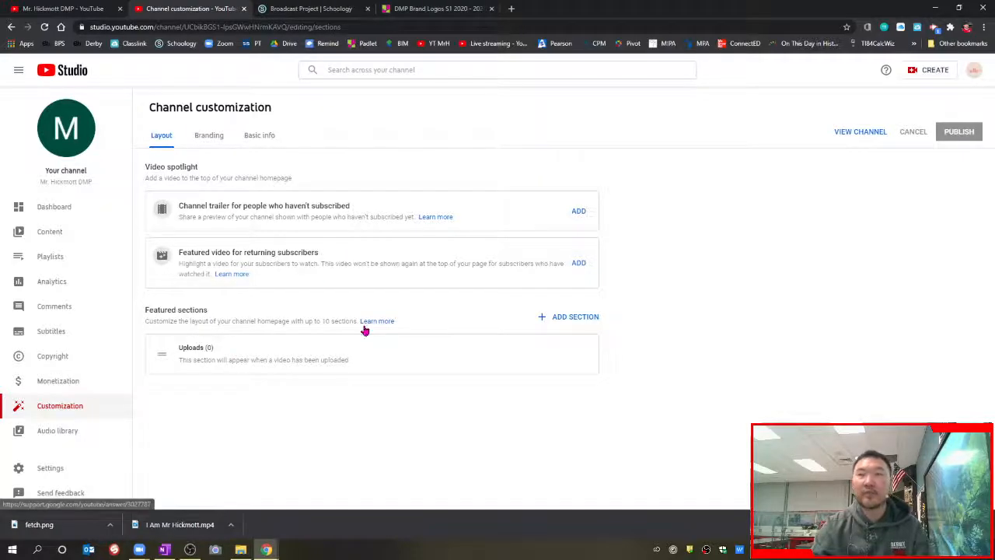
Step: Look over the available homepage section types, then go to the Branding settings
left_click(591, 325)
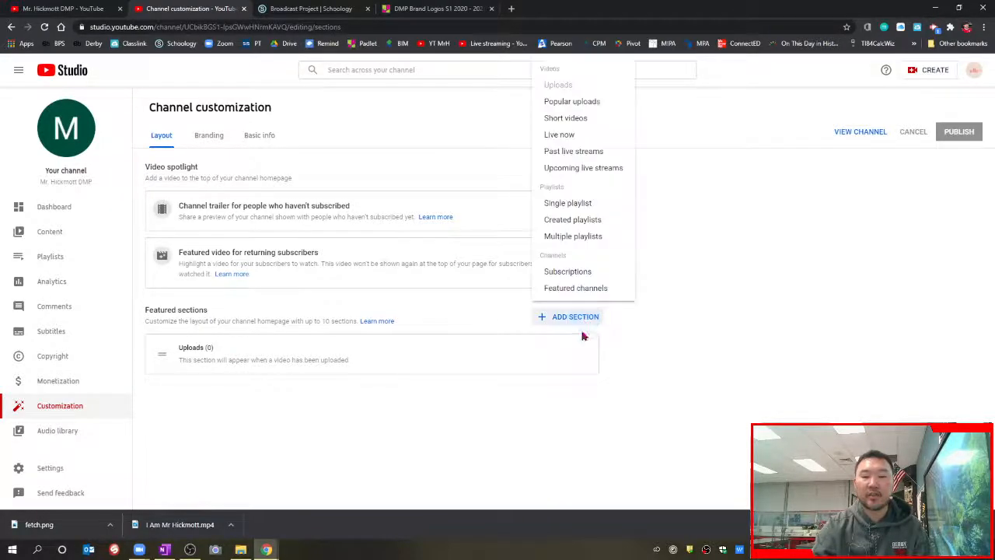
left_click(729, 367)
left_click(209, 136)
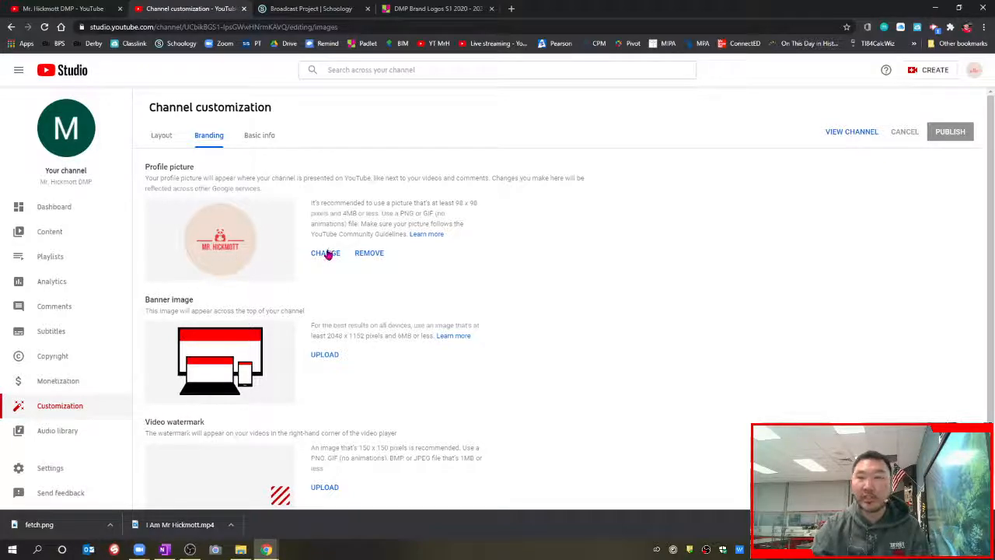
Step: Cancel the banner upload without picking a file and return to the Schoology course materials
left_click(325, 356)
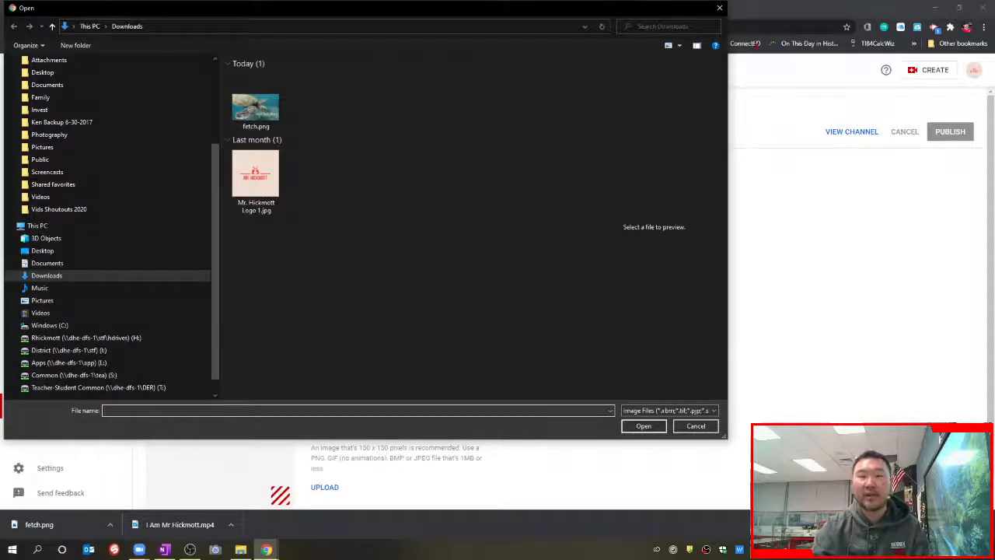
left_click(719, 8)
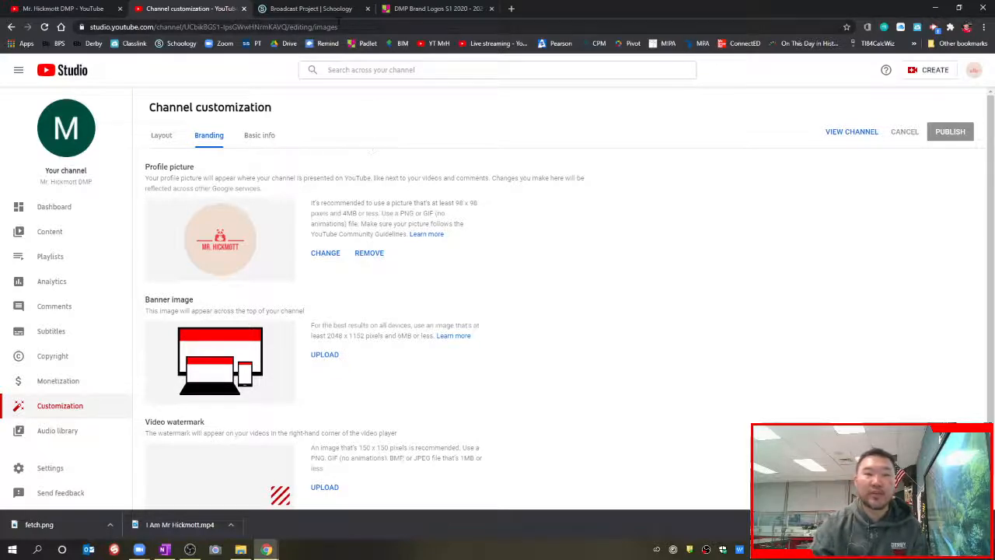
left_click(333, 10)
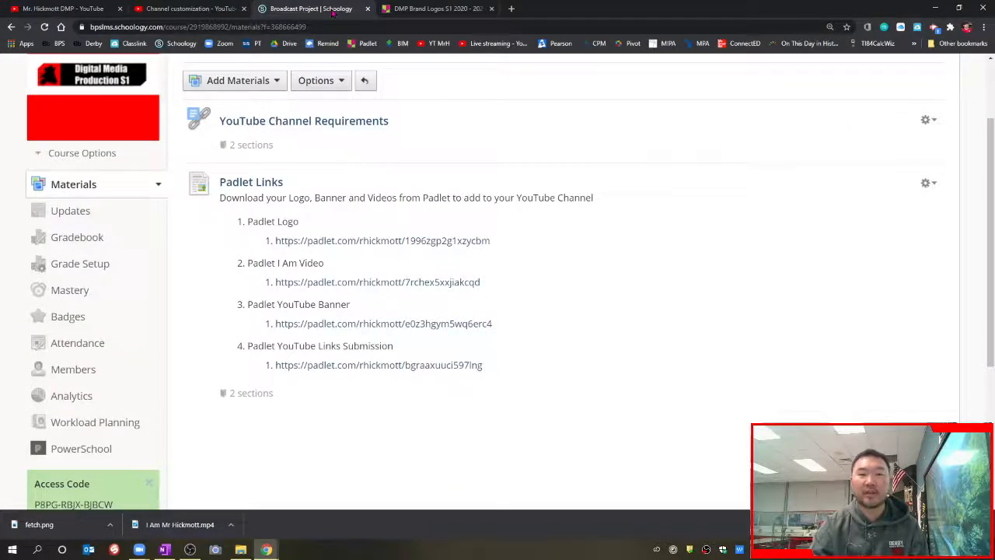
Step: Open the Padlet YouTube Banner link to the DMP YouTube Banners S1 2020 - 2021 board
left_click(337, 327)
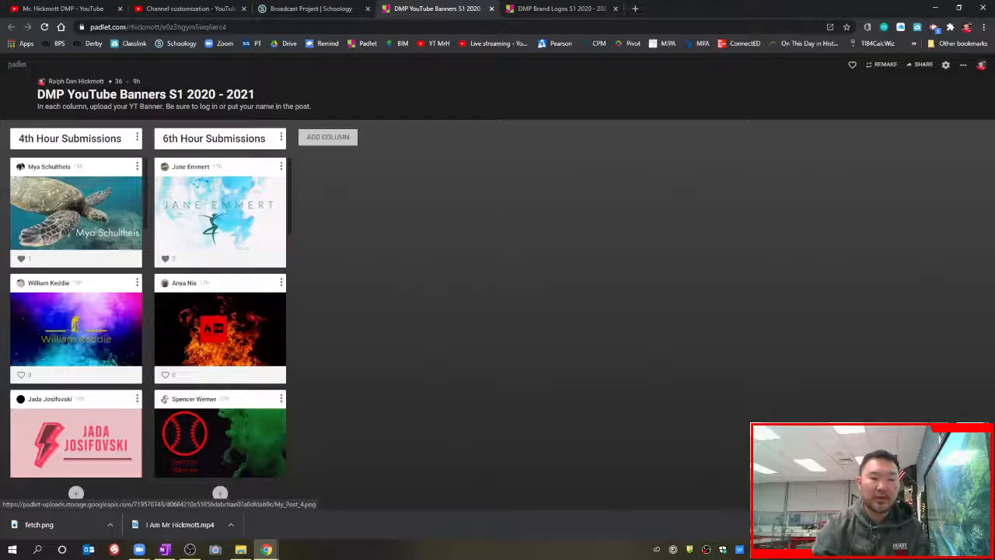
Step: Download a student's galaxy banner from Padlet as fetch (1).png and return to YouTube Studio
left_click(89, 322)
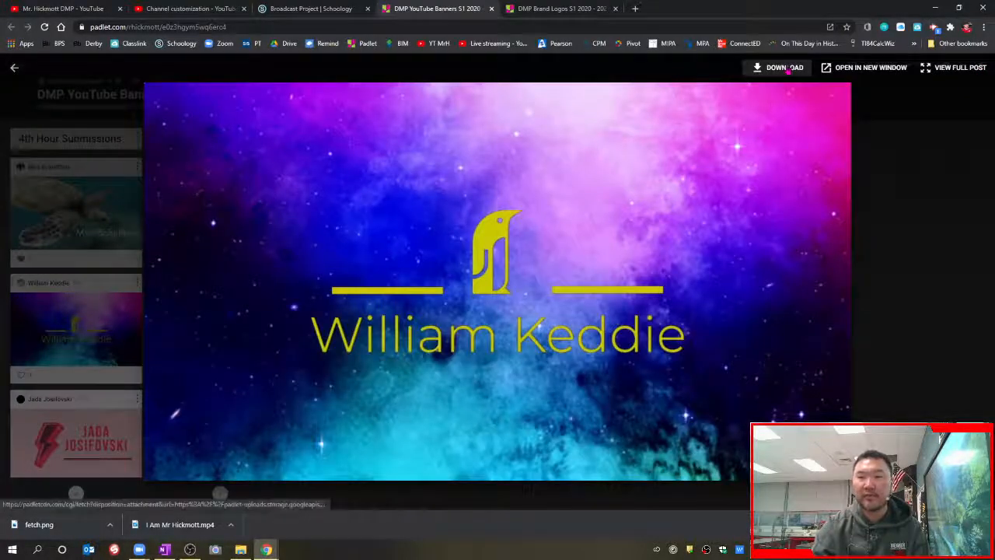
left_click(785, 68)
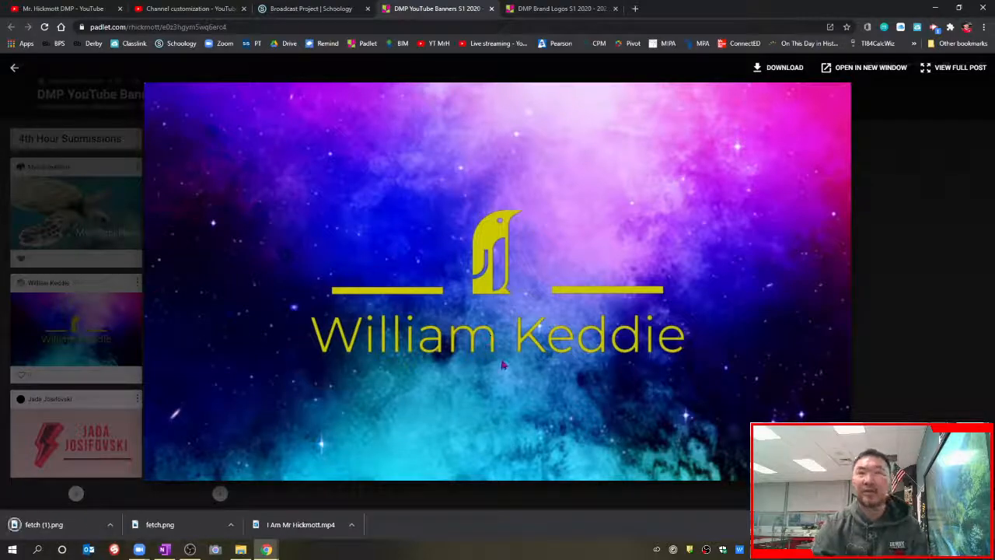
key("Escape")
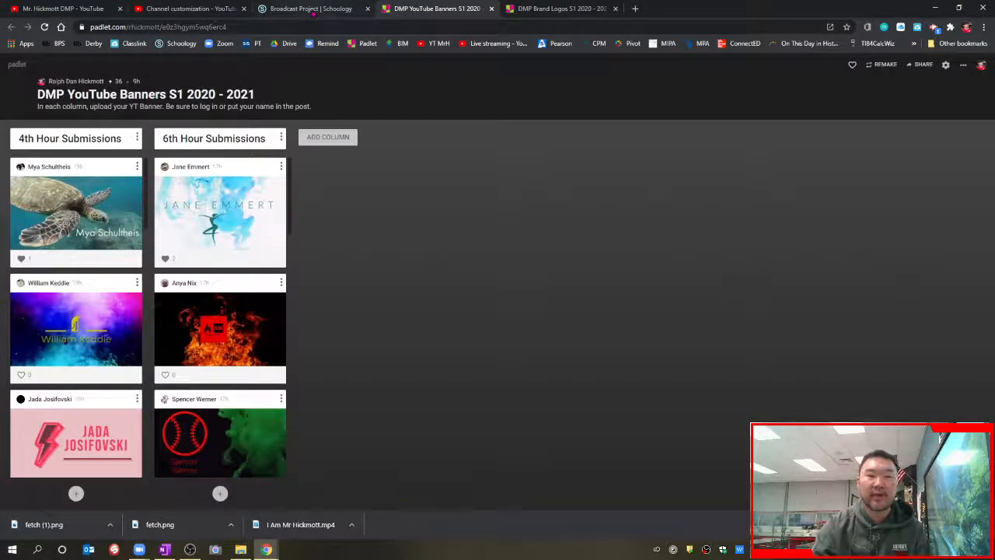
left_click(195, 9)
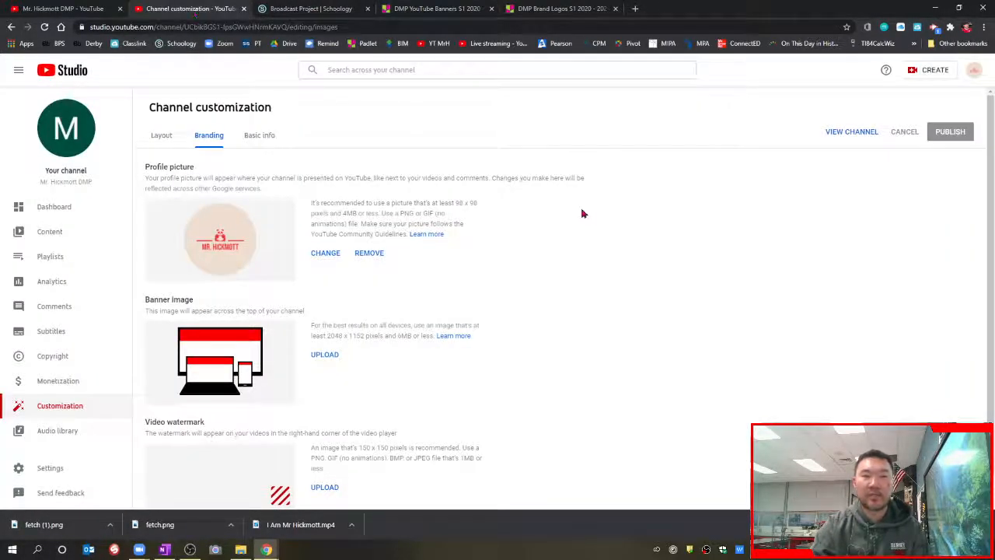
Step: Upload fetch (1).png as the channel banner image and accept the default crop
left_click(324, 356)
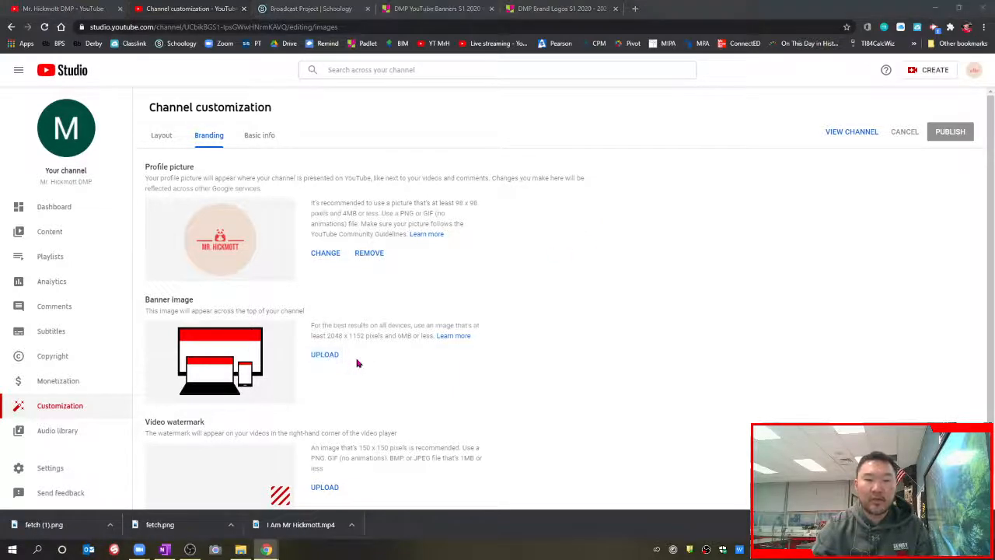
left_click(256, 105)
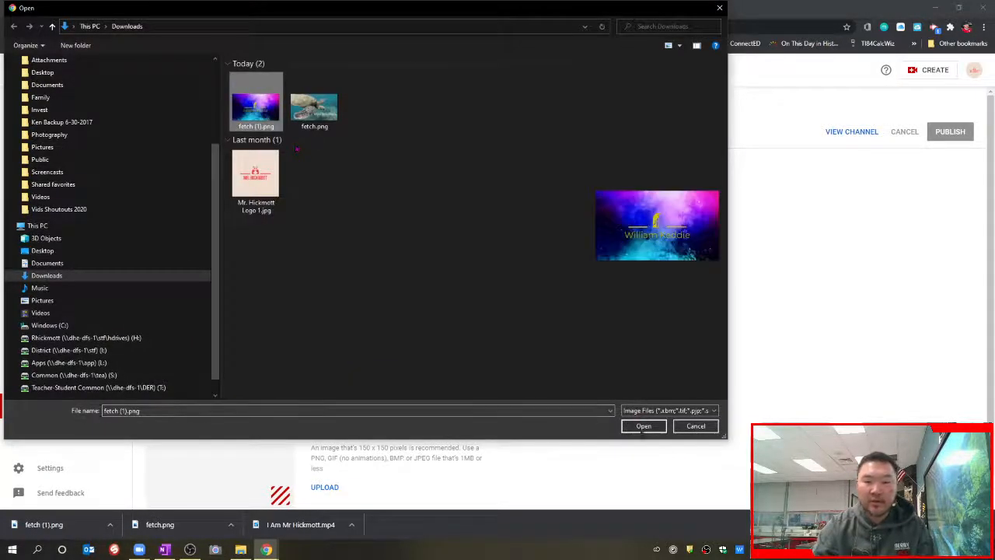
left_click(643, 426)
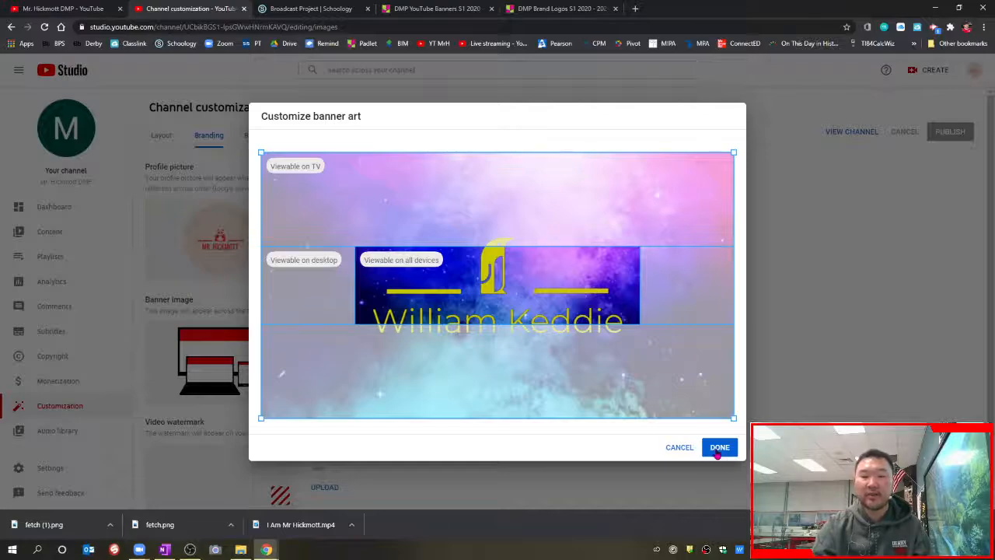
left_click(719, 447)
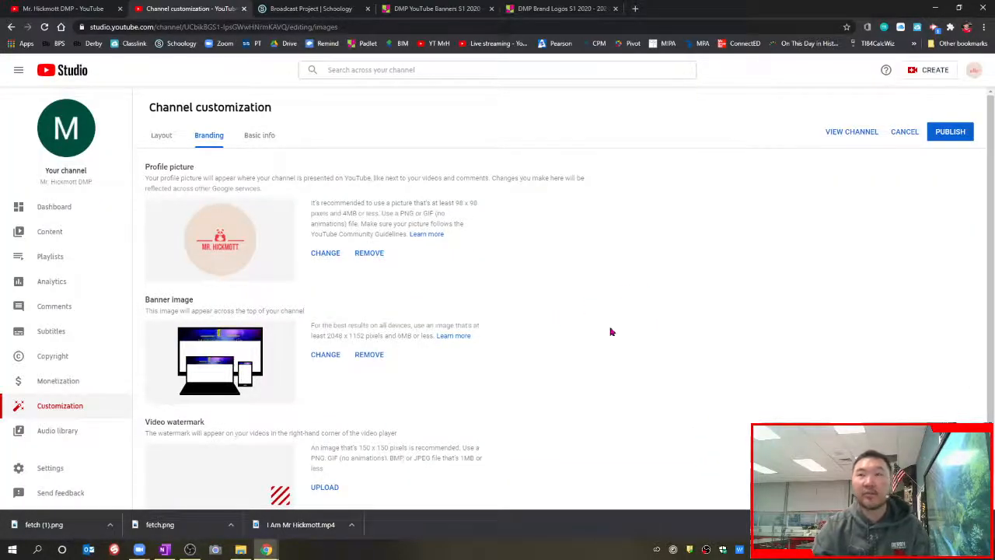
scroll(571, 323, "down", 1)
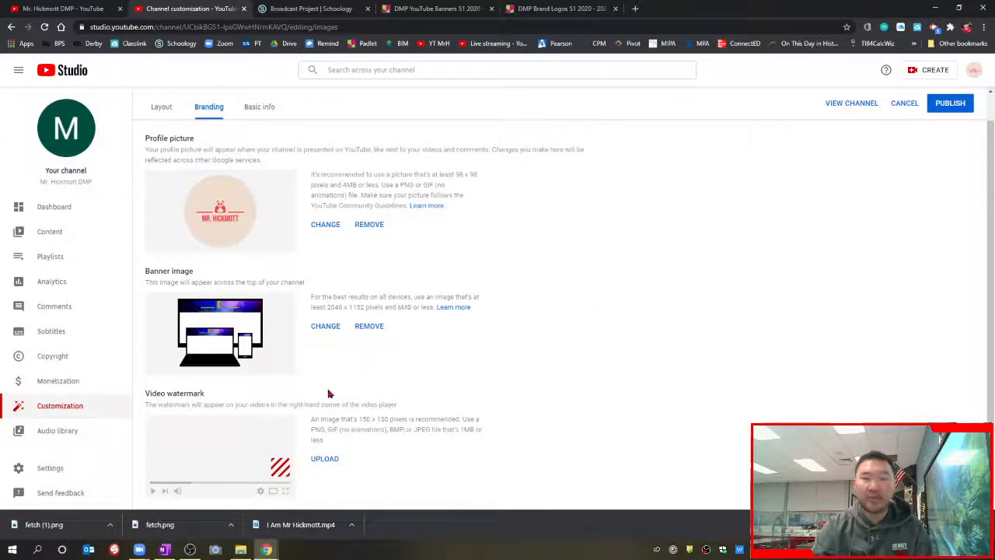
scroll(365, 370, "up", 1)
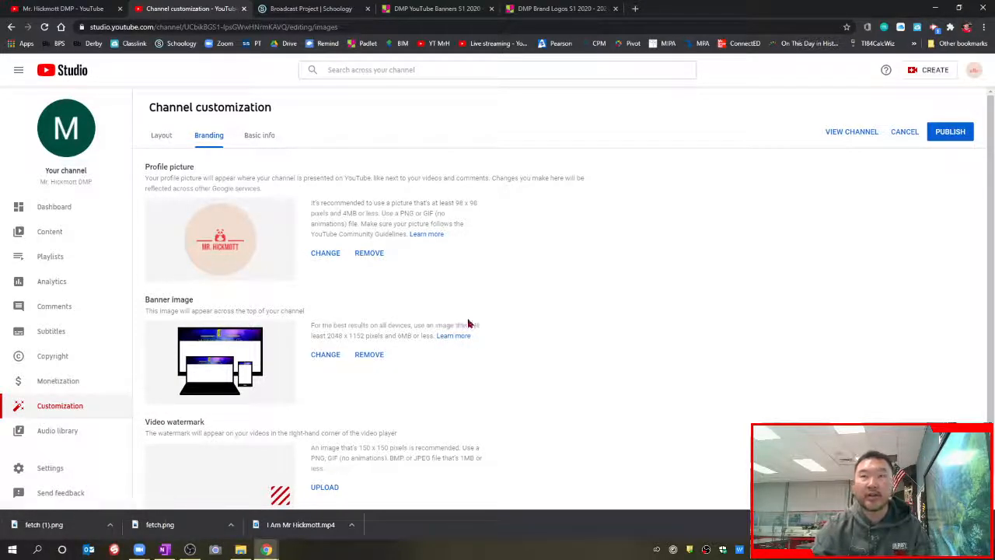
Step: Copy the channel URL from the channel's Basic info settings
left_click(264, 136)
scroll(412, 242, "down", 1)
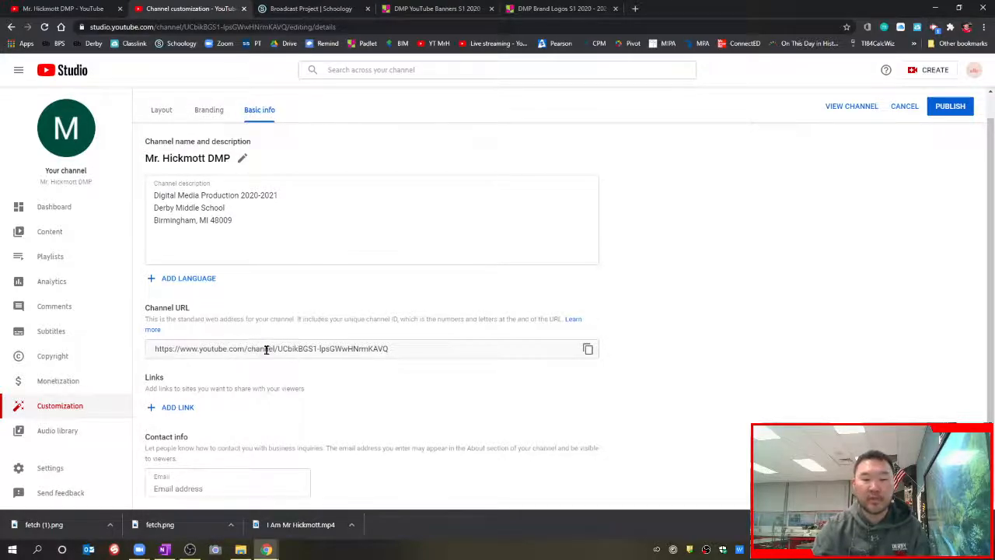
left_click(585, 347)
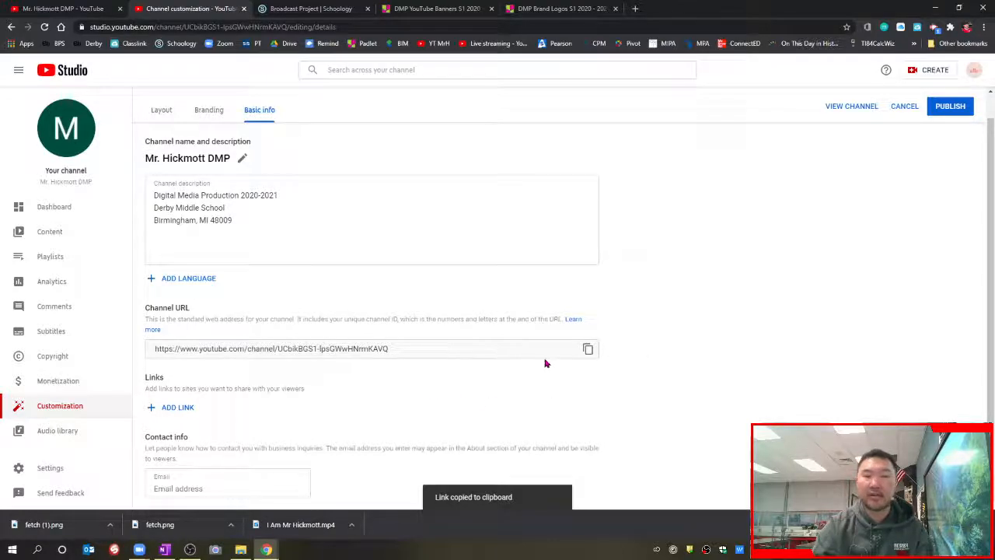
Step: Enter the teacher's contact e-mail and publish the basic info changes
left_click(222, 490)
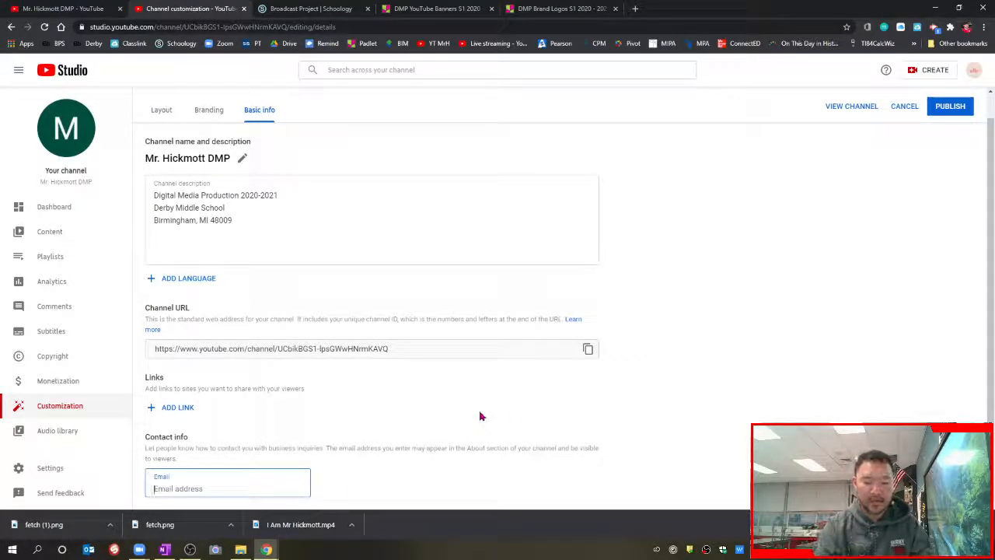
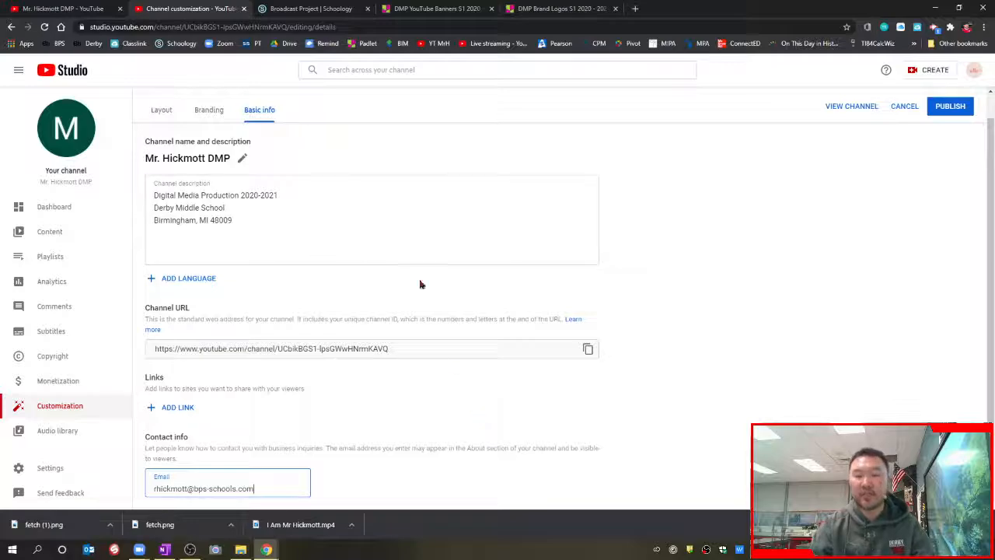
left_click(662, 315)
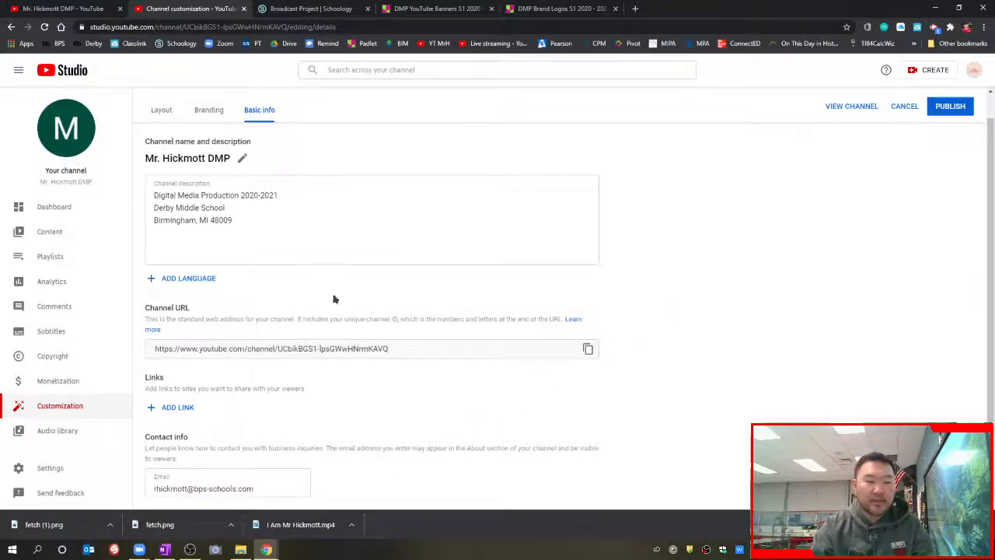
left_click(970, 109)
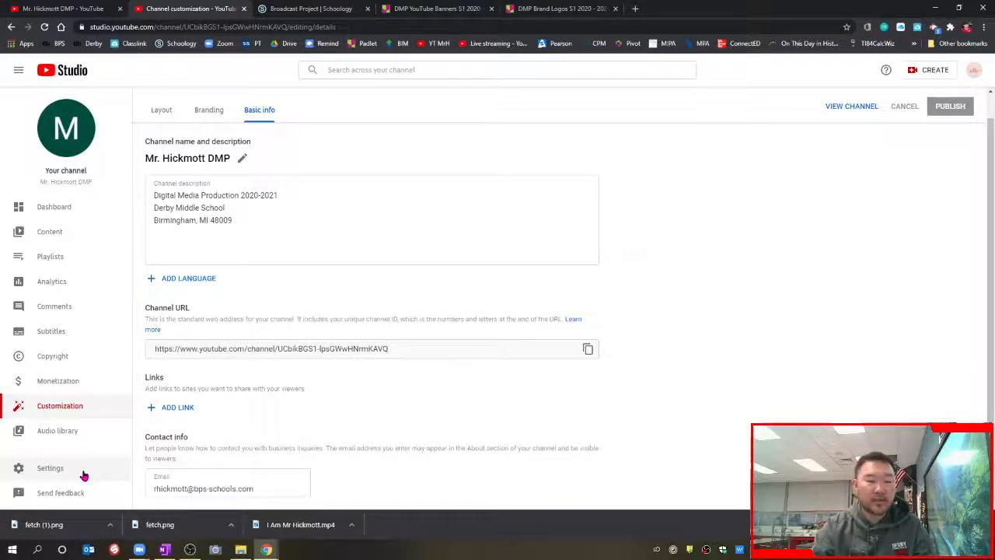
Step: Set the channel's country of residence to United States
left_click(50, 468)
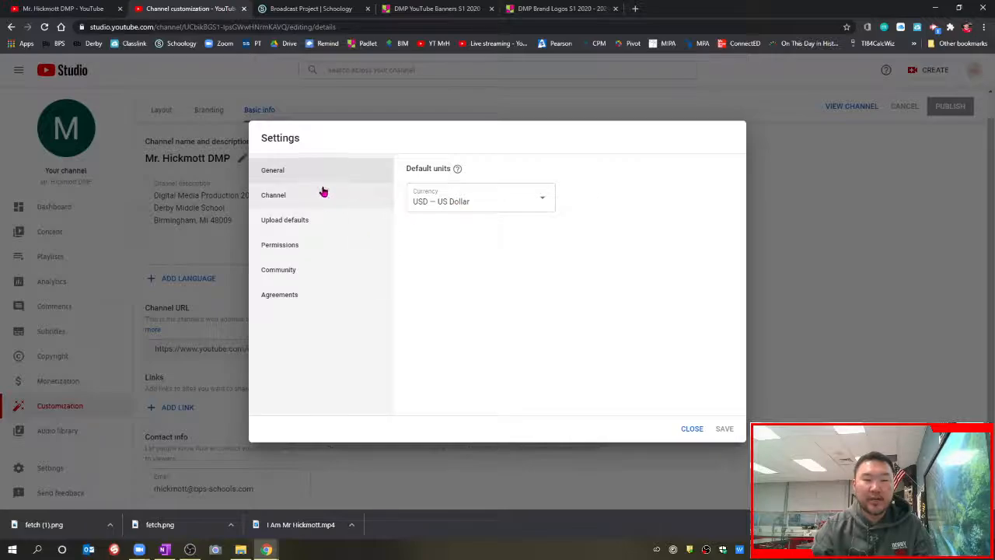
left_click(324, 192)
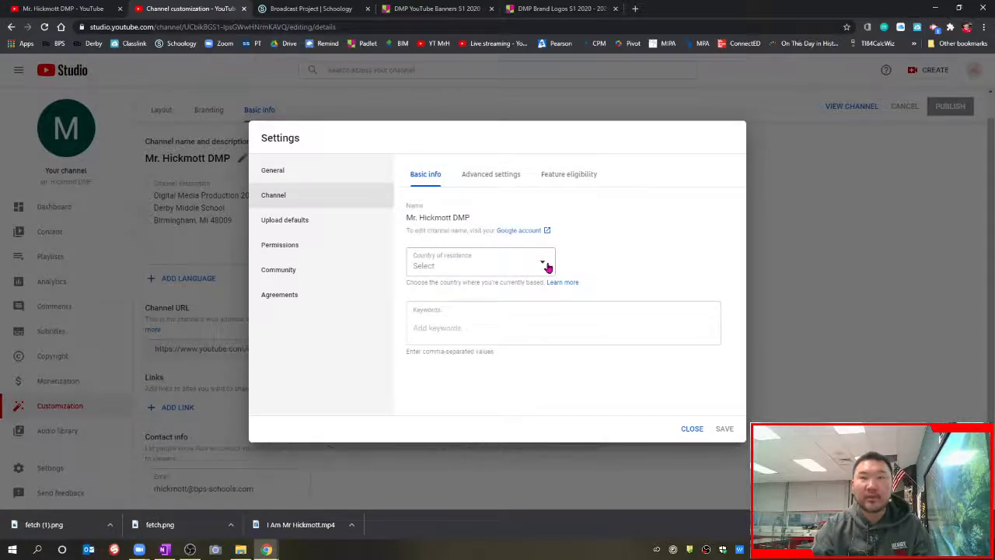
left_click(546, 265)
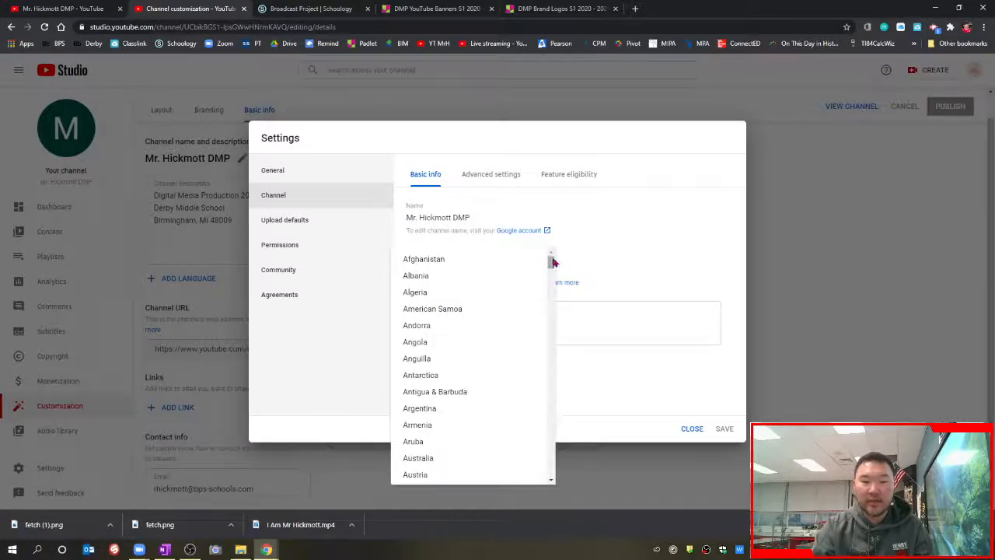
left_click_drag(552, 260, 563, 464)
left_click(502, 412)
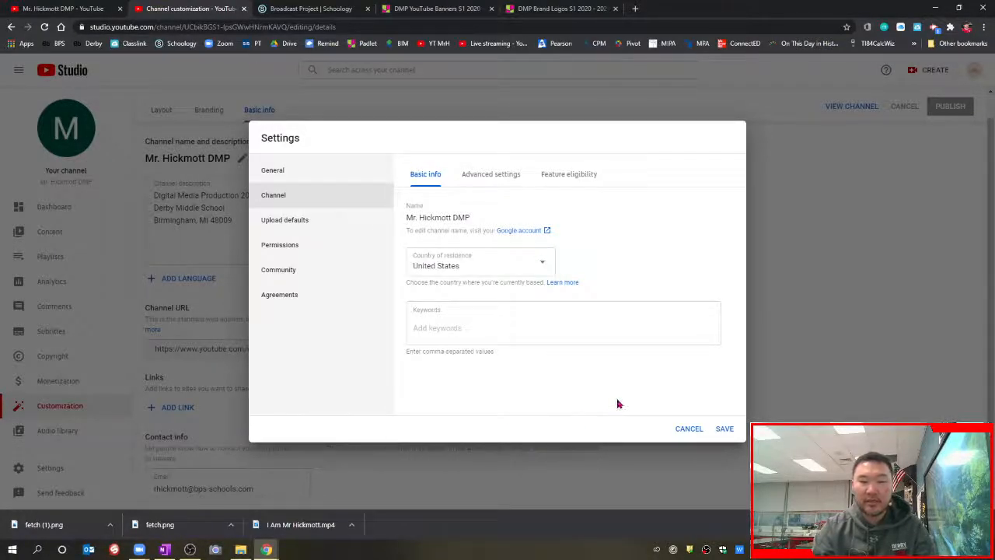
Step: Add channel keywords derbymiddleschool, birminghampublicschools and digitalmediaproduction
left_click(519, 326)
type("de")
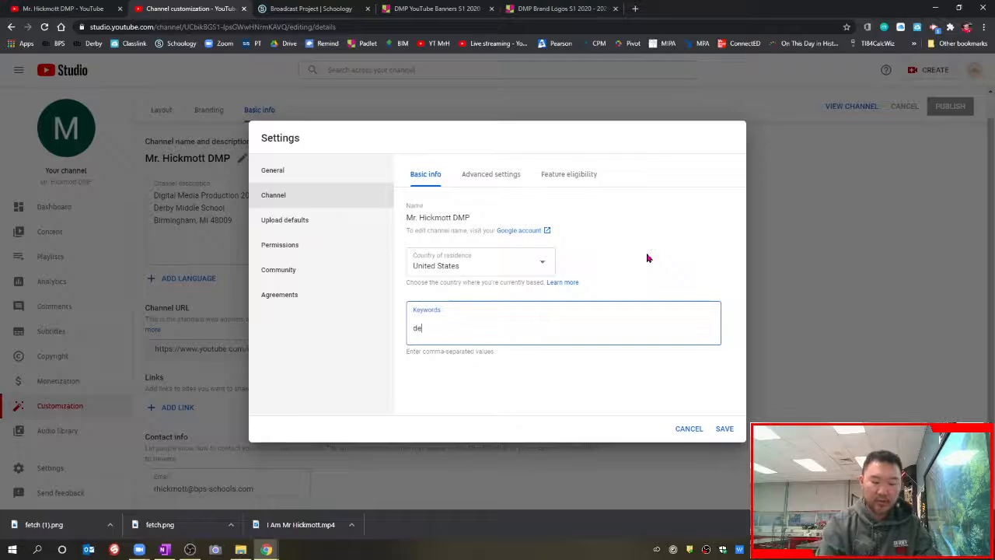
type("rbymiddlesch")
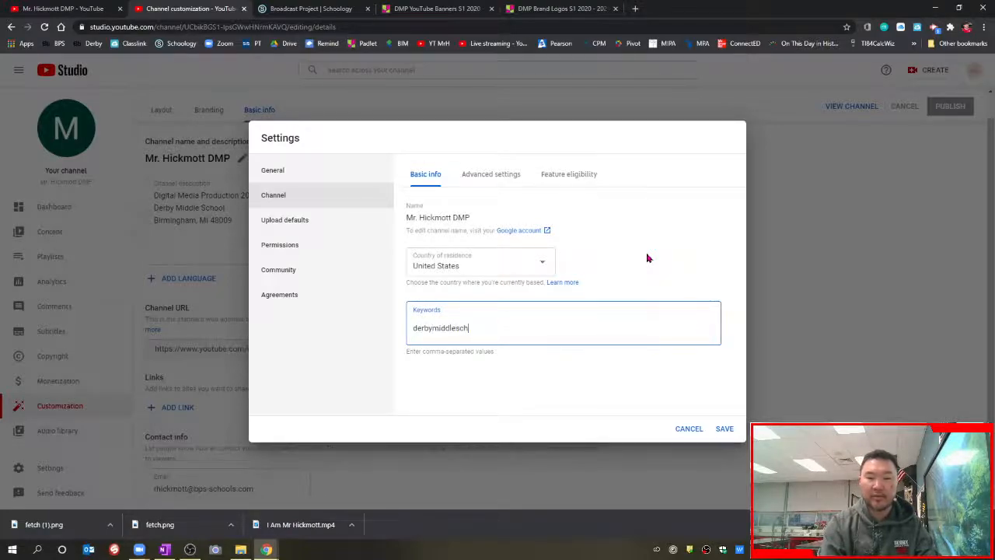
type("ool")
key("Return")
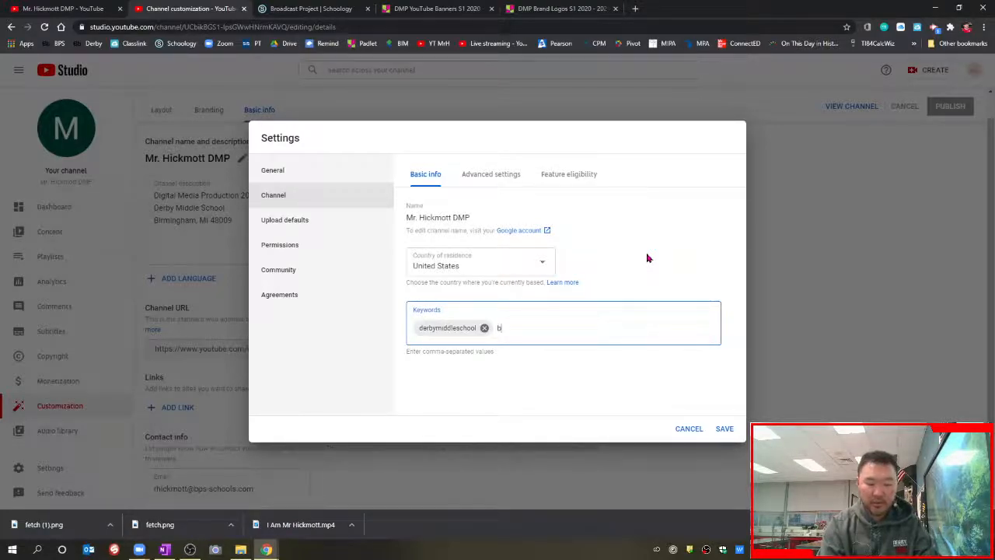
type("birmin")
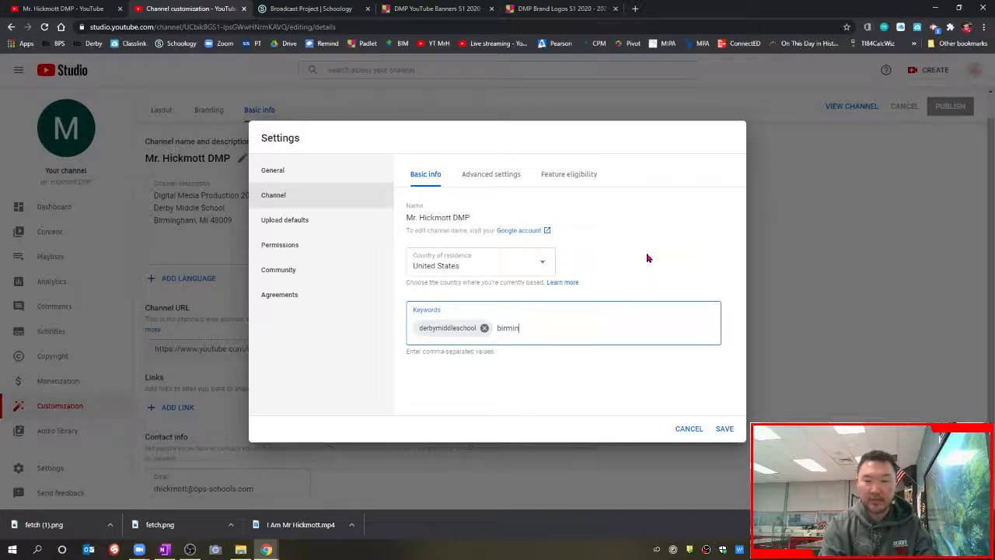
type("ghhampublics")
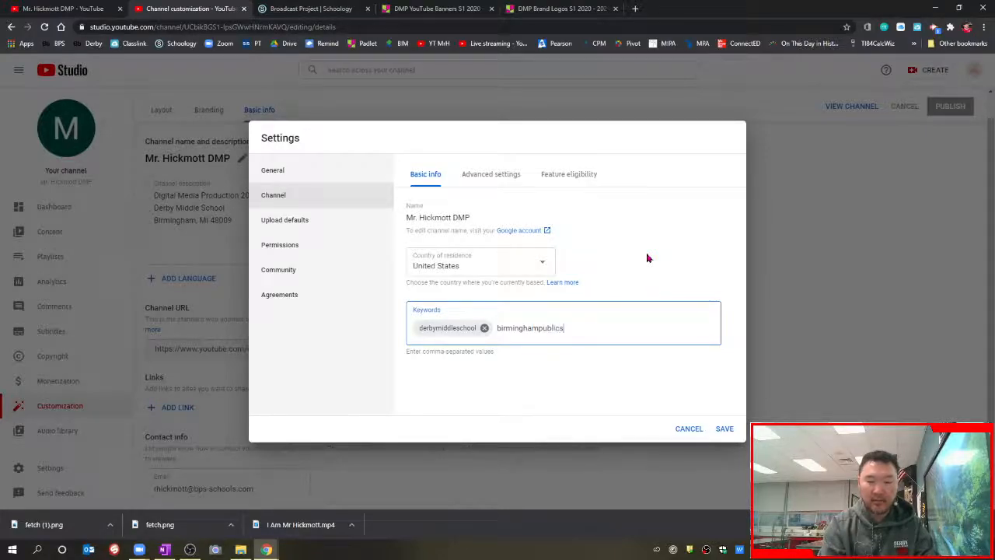
type("chools")
key("Return")
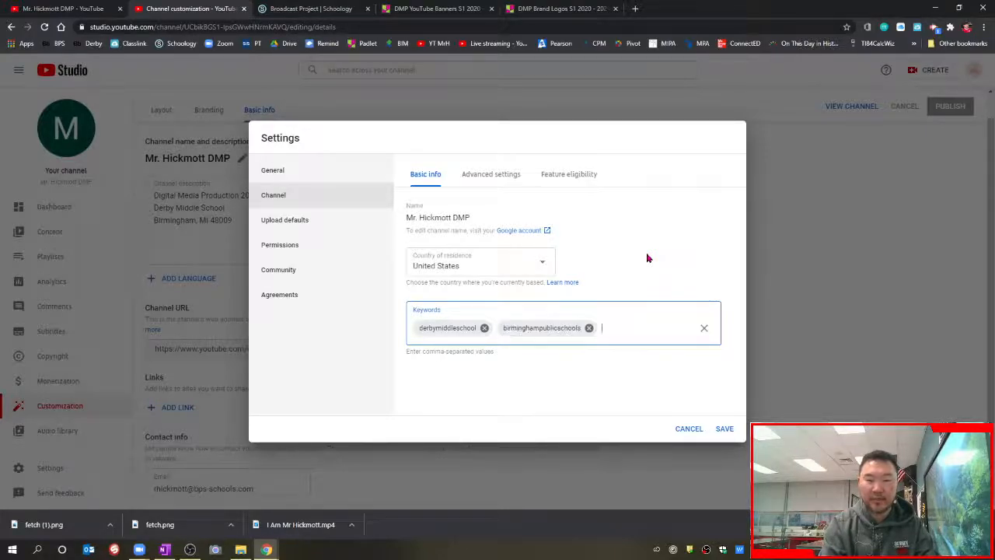
type("digitalmed")
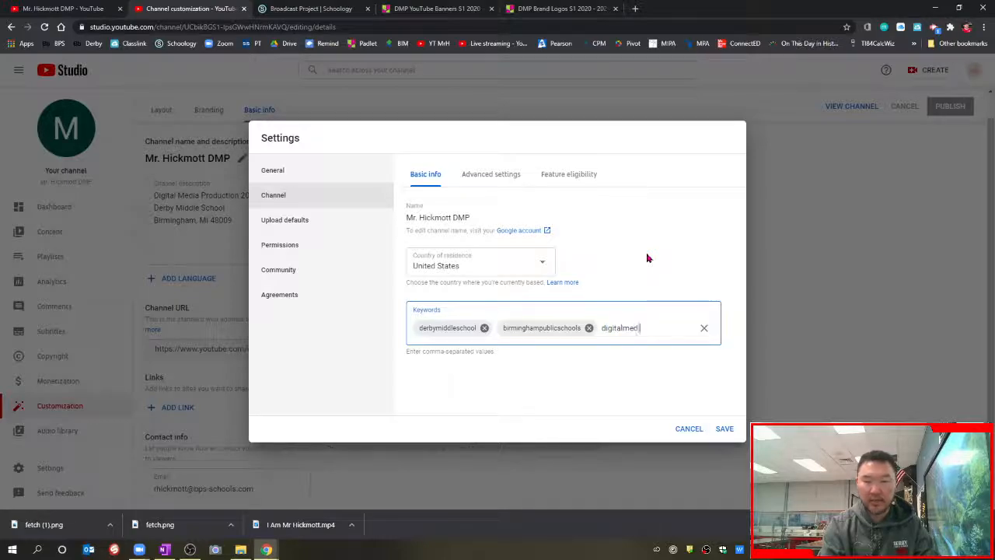
type("iaproduction")
key("Return")
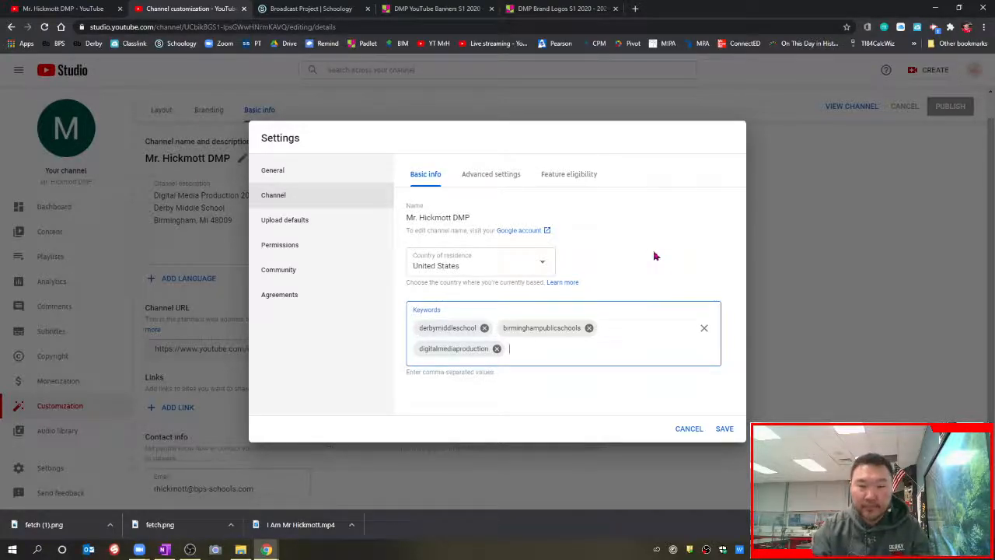
Step: Mark the channel made for kids, hide inappropriate caption words, disable interest-based ads, view feature eligibility
left_click(503, 184)
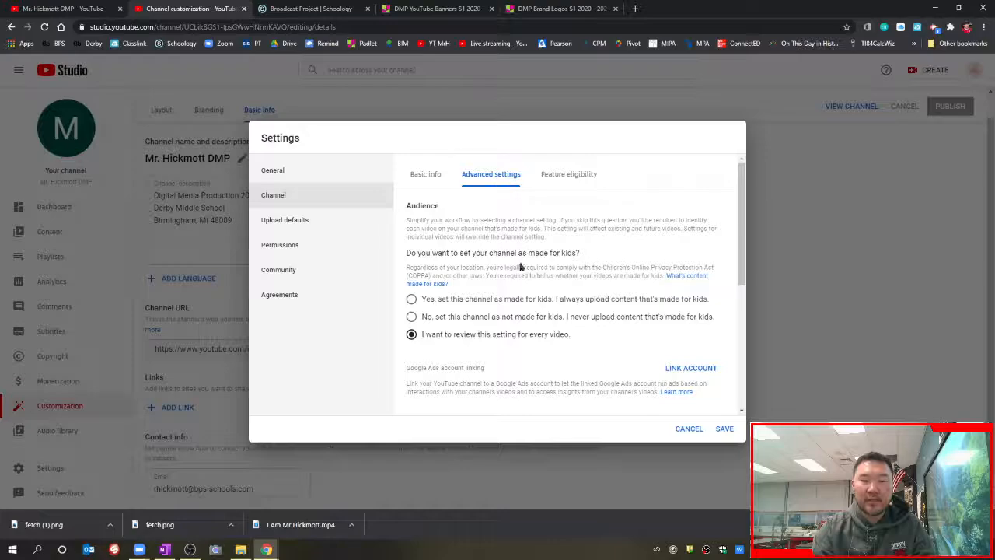
left_click(455, 301)
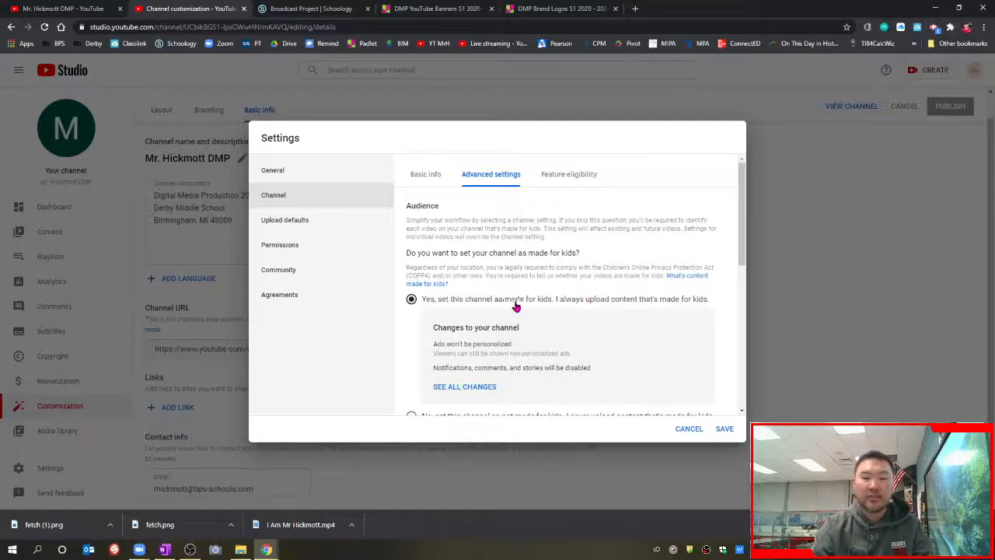
scroll(626, 284, "down", 5)
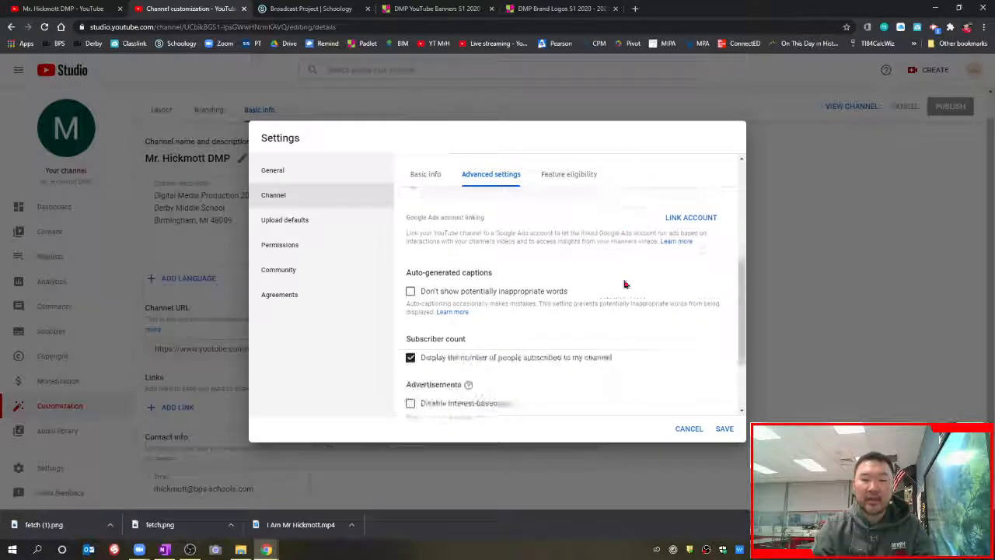
left_click(431, 284)
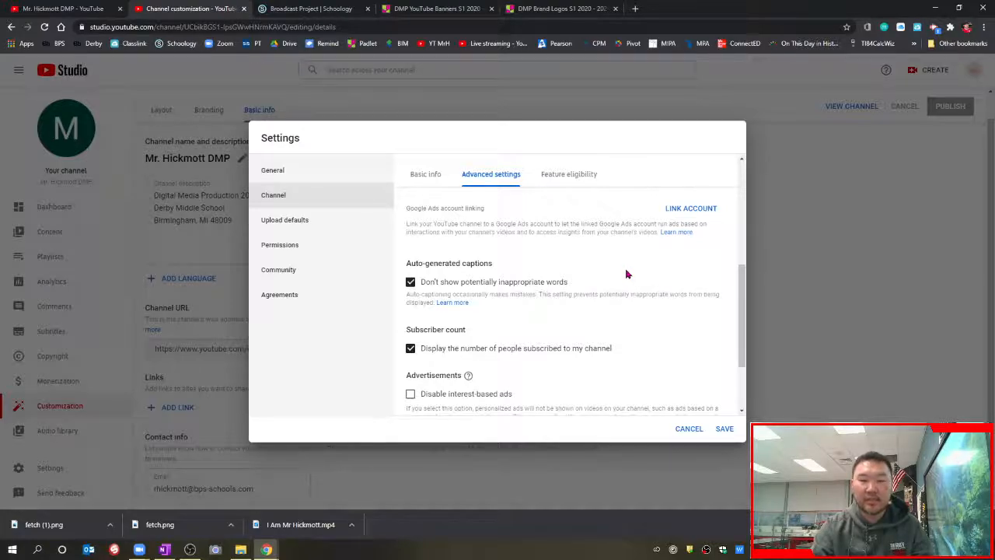
scroll(628, 273, "down", 1)
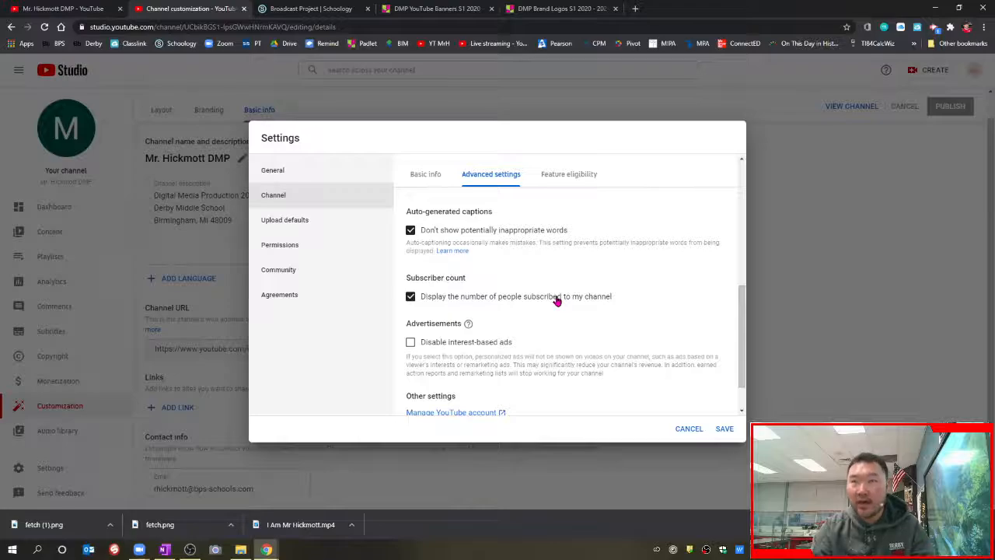
left_click(446, 344)
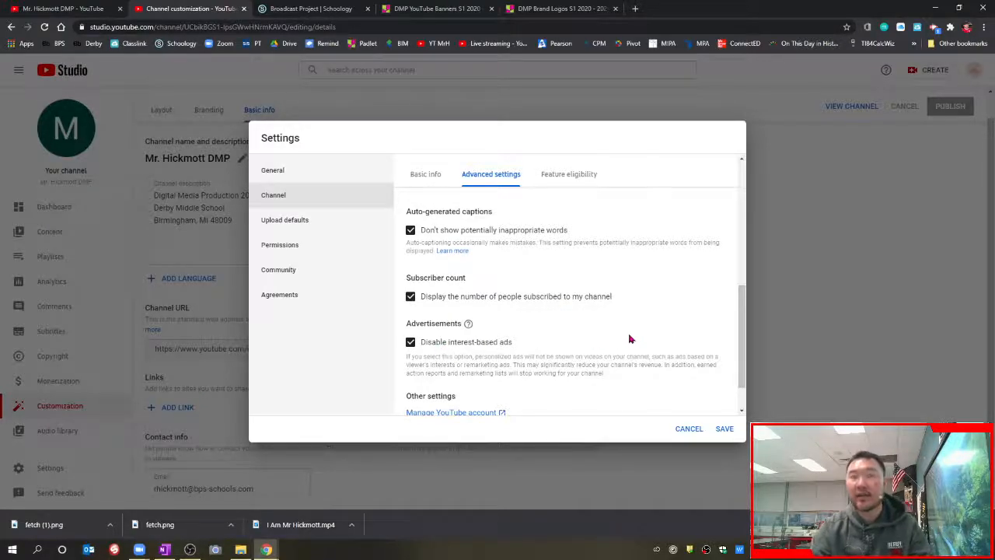
scroll(579, 338, "up", 5)
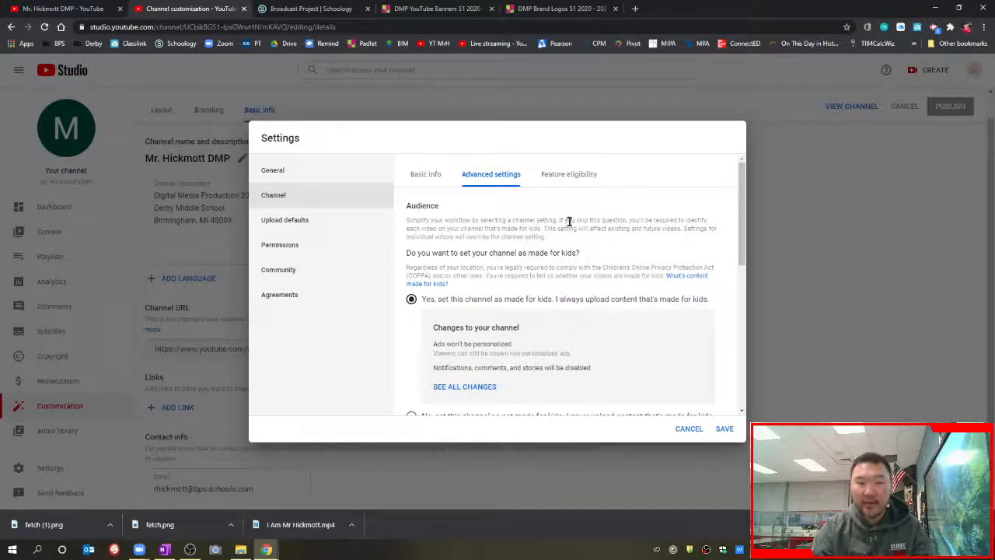
left_click(561, 174)
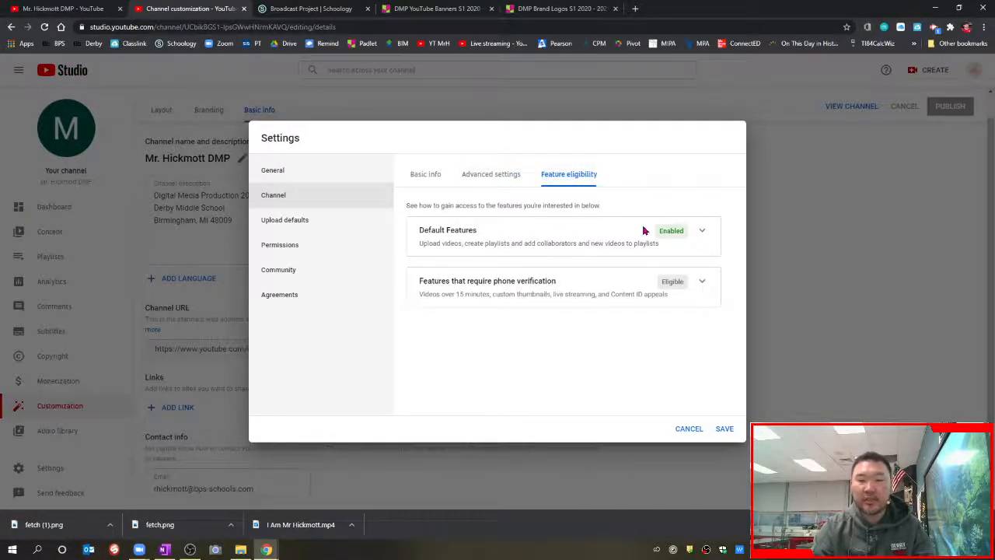
Step: Set the default upload category to Education in advanced upload defaults
left_click(310, 224)
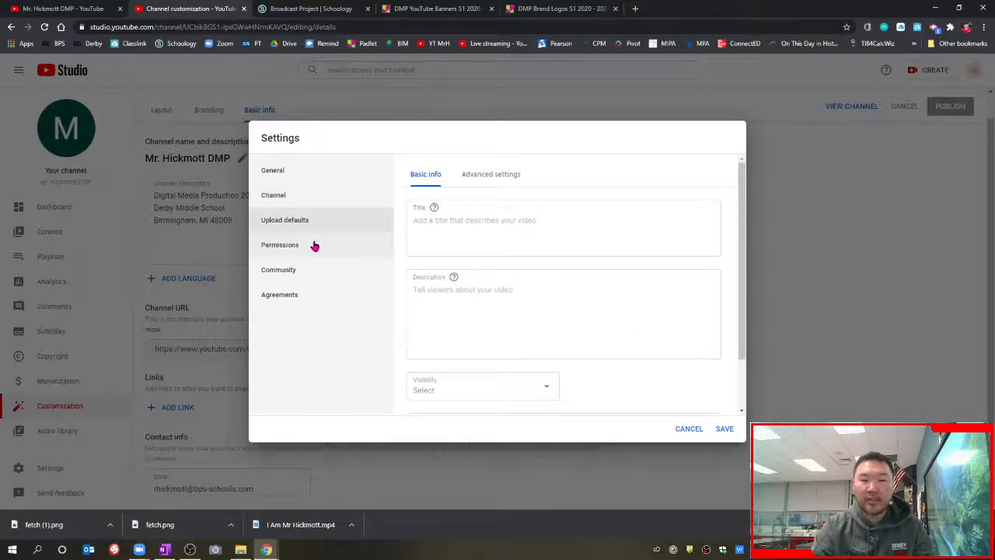
left_click(493, 184)
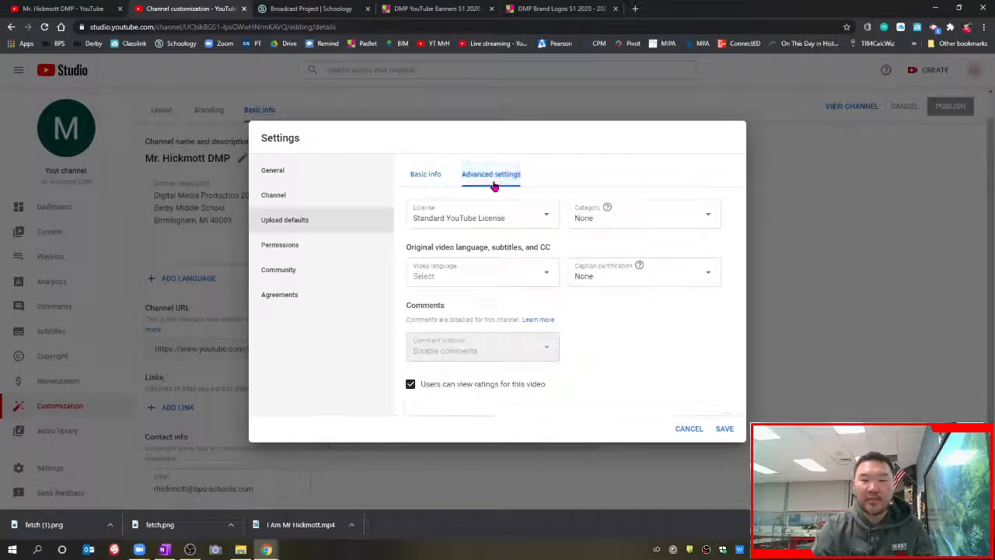
left_click(432, 185)
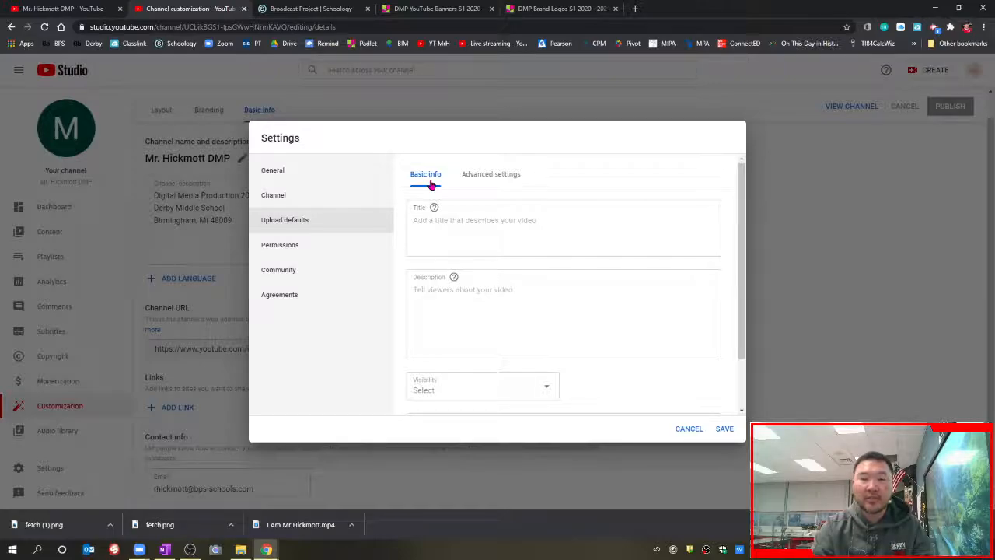
left_click(493, 179)
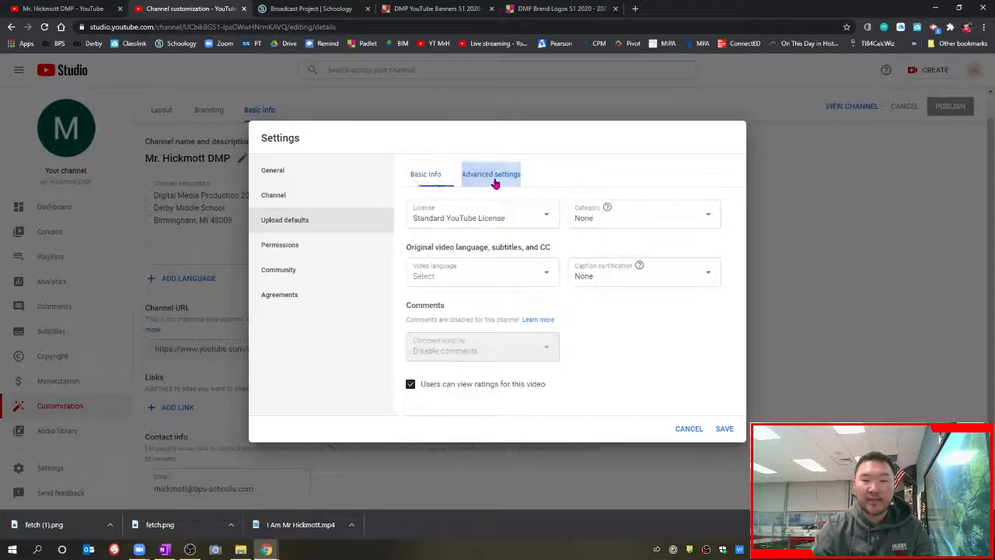
left_click(648, 223)
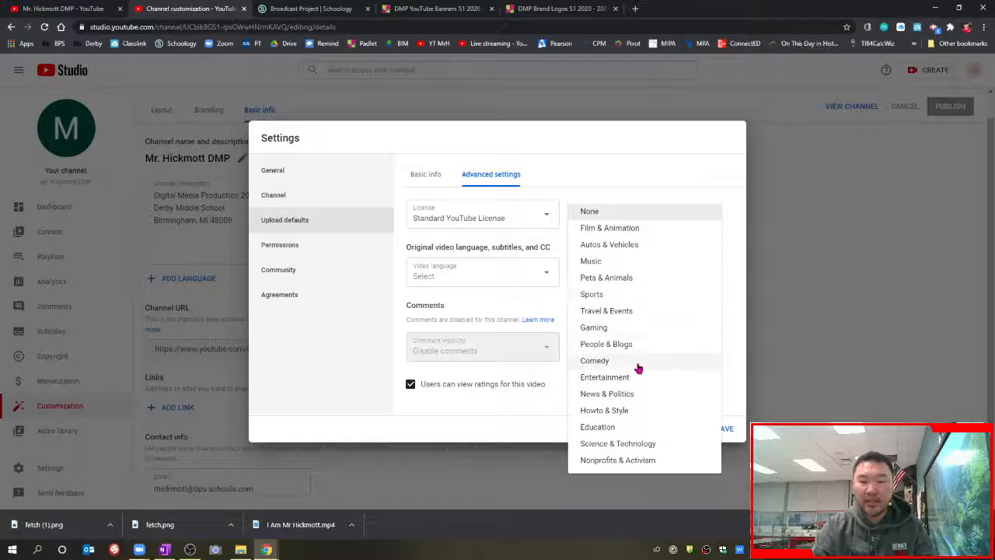
left_click(631, 428)
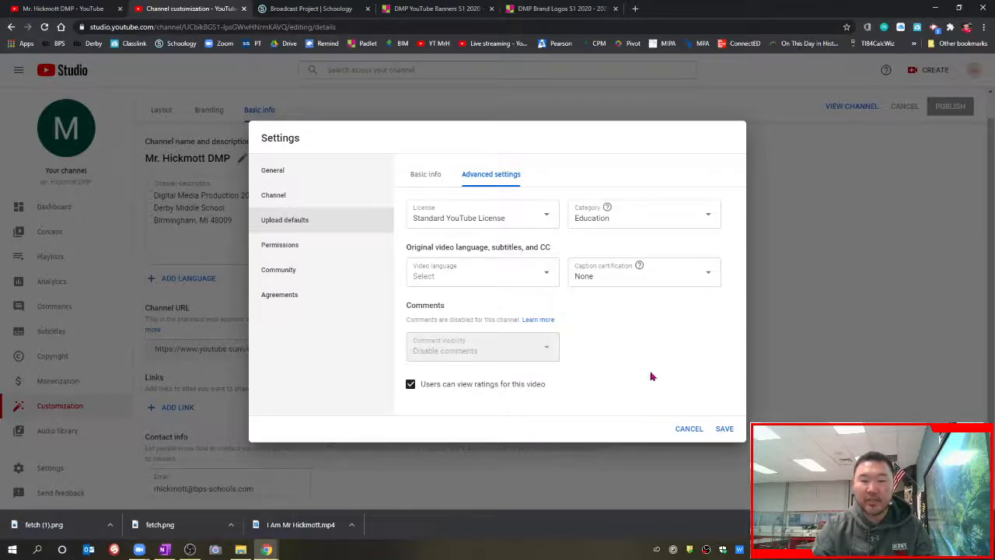
Step: Set default video language to English (United States) and hide ratings from viewers
left_click(524, 278)
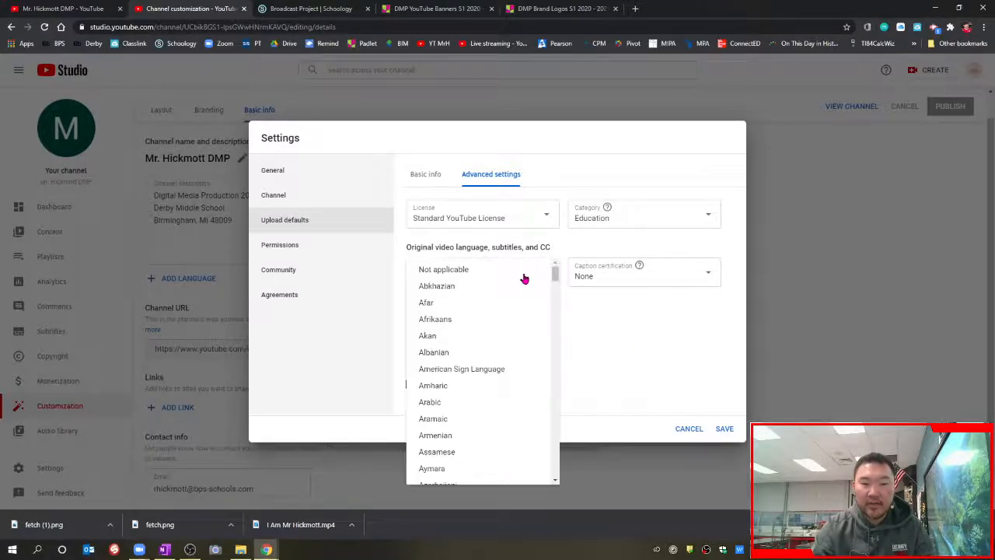
left_click_drag(552, 272, 565, 323)
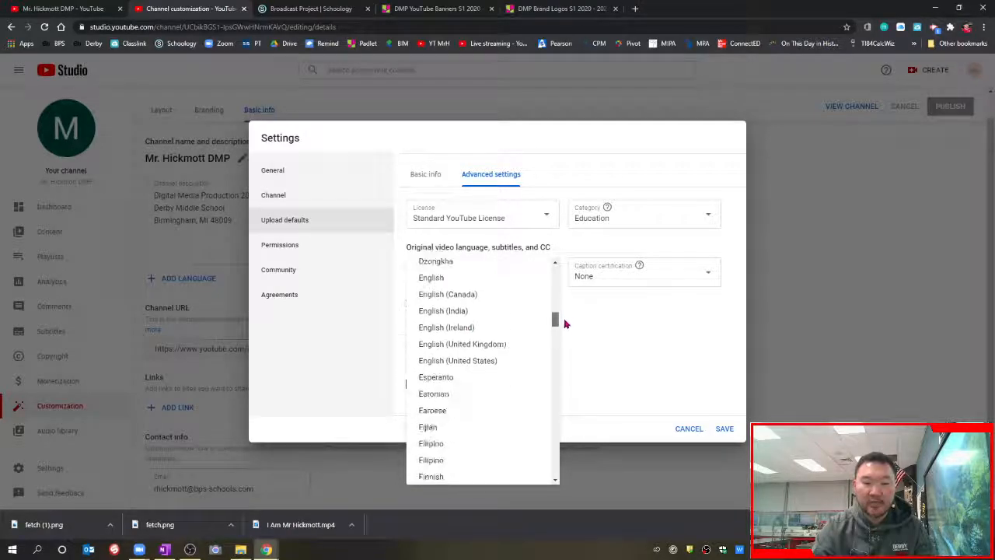
left_click(495, 363)
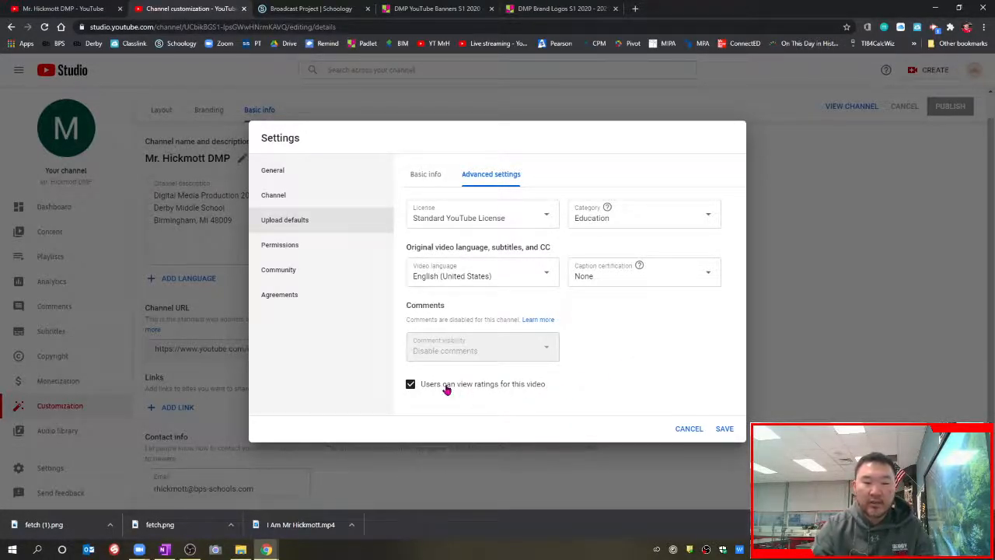
left_click(525, 389)
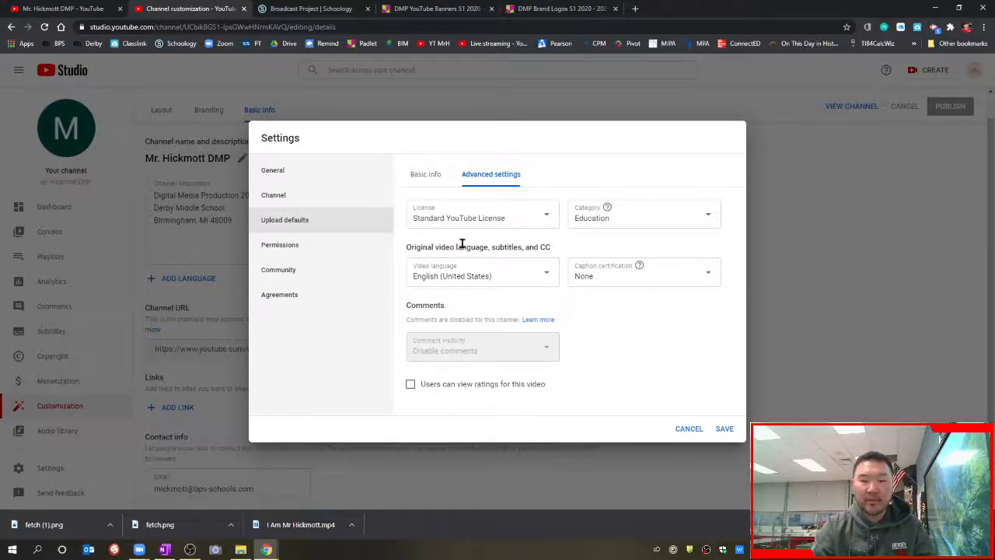
Step: Make Public the default visibility for new uploads in Basic info
left_click(427, 174)
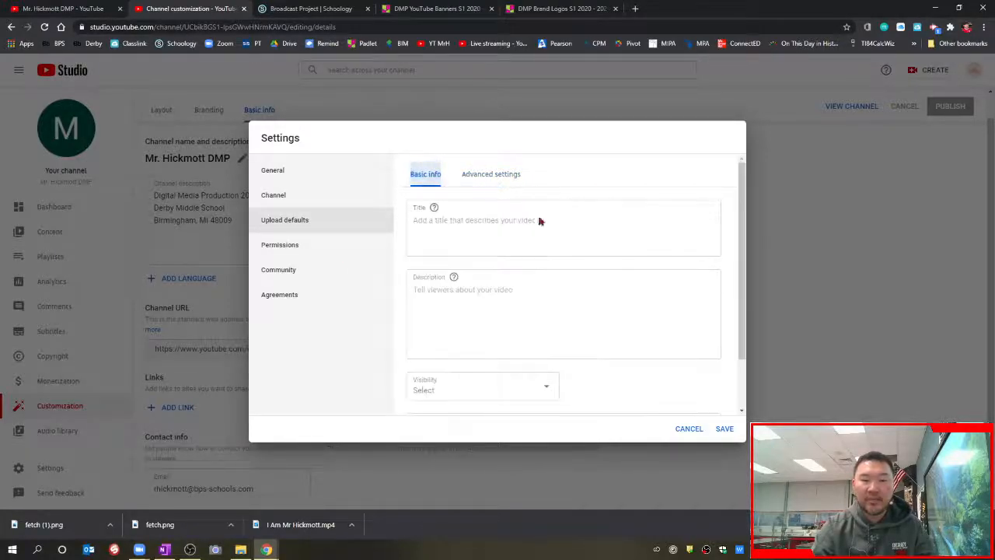
scroll(618, 295, "down", 2)
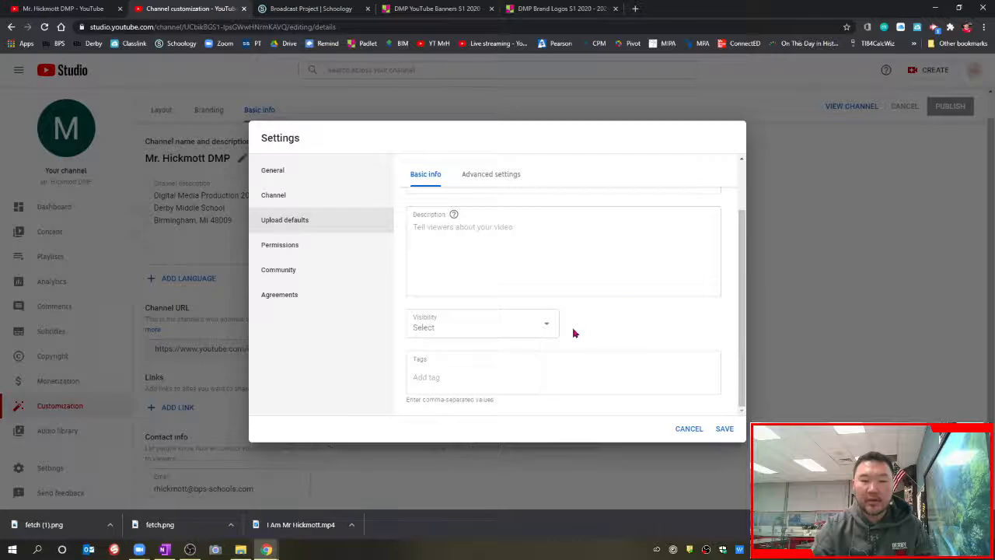
scroll(595, 321, "up", 2)
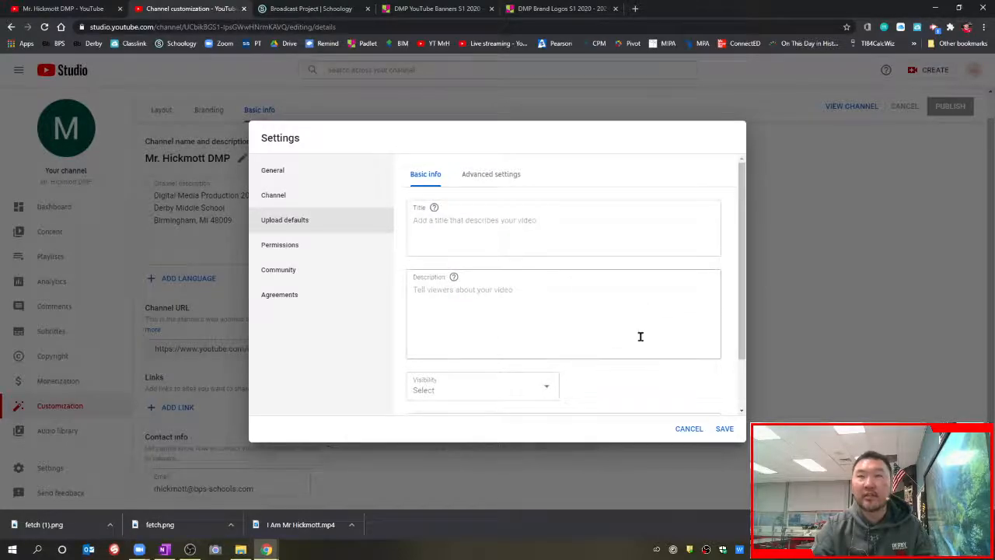
scroll(642, 340, "down", 2)
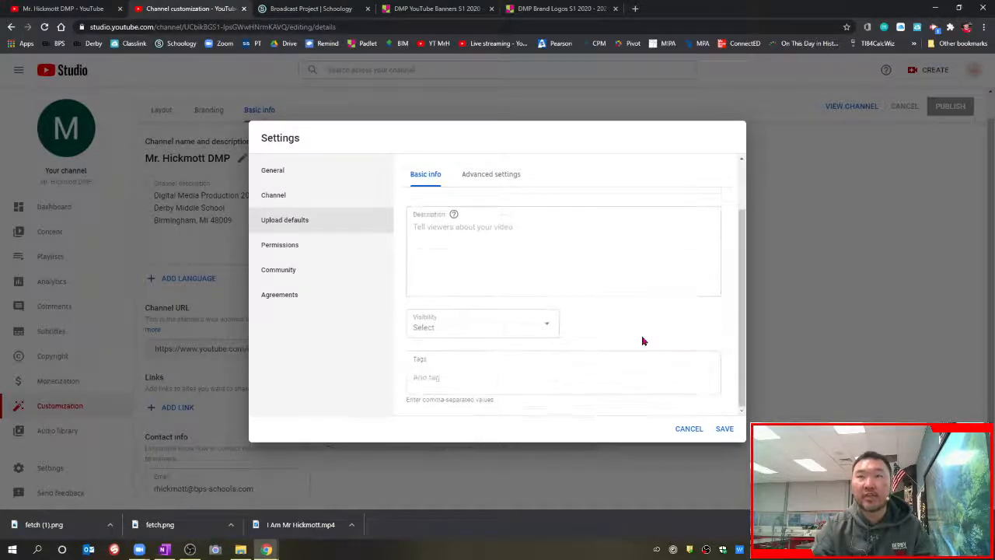
left_click(548, 330)
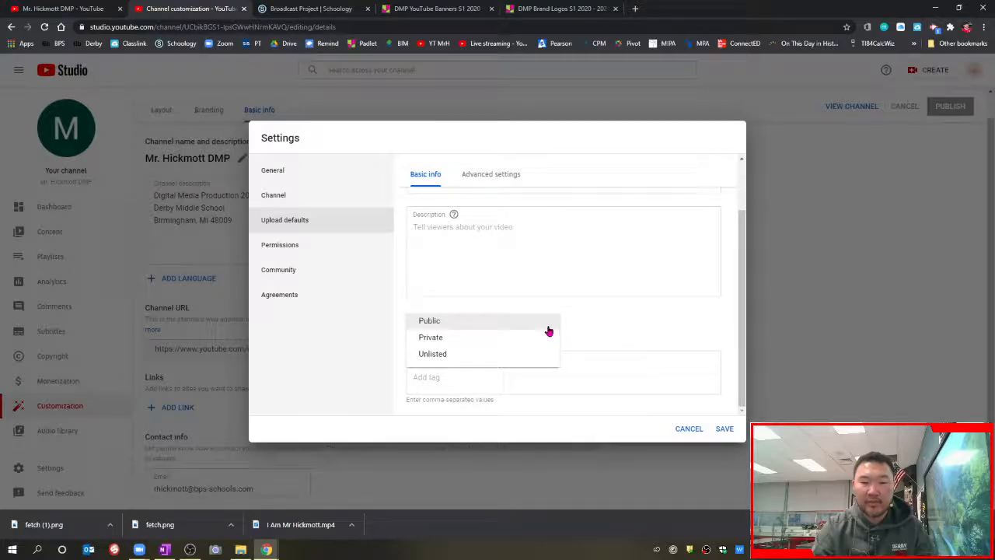
left_click(492, 327)
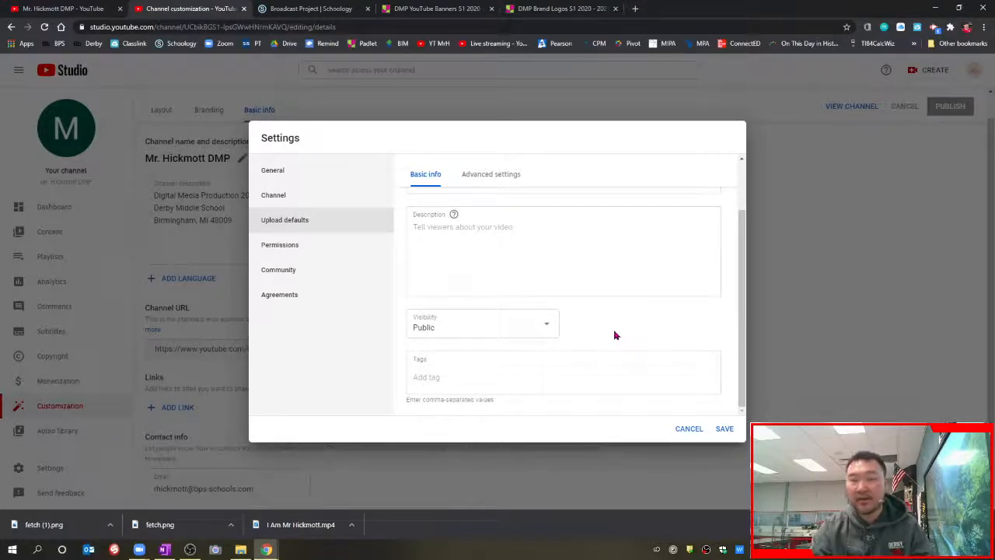
scroll(614, 335, "up", 2)
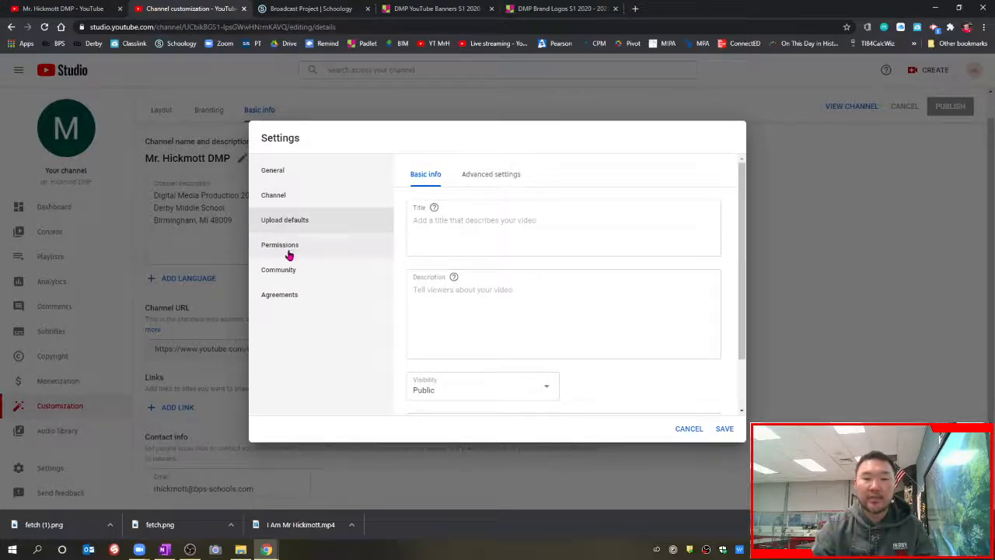
Step: Review Permissions, Community and Agreements, save the upload defaults, then view Channel content
left_click(332, 247)
left_click(330, 273)
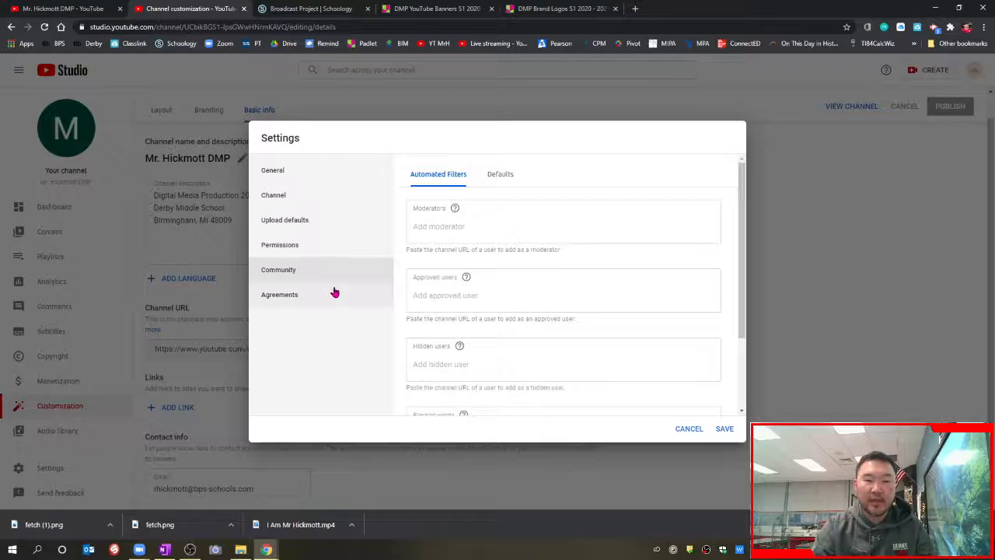
left_click(332, 293)
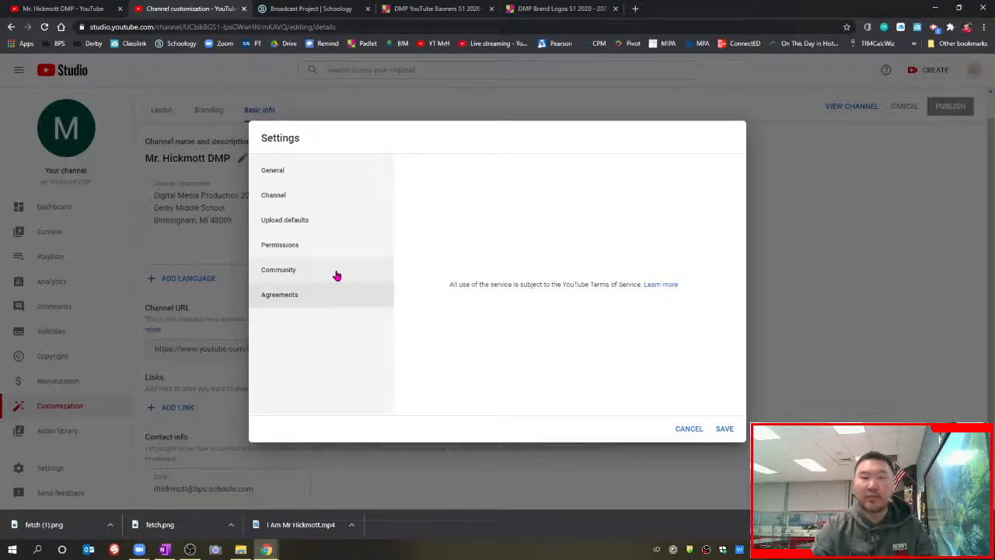
left_click(722, 430)
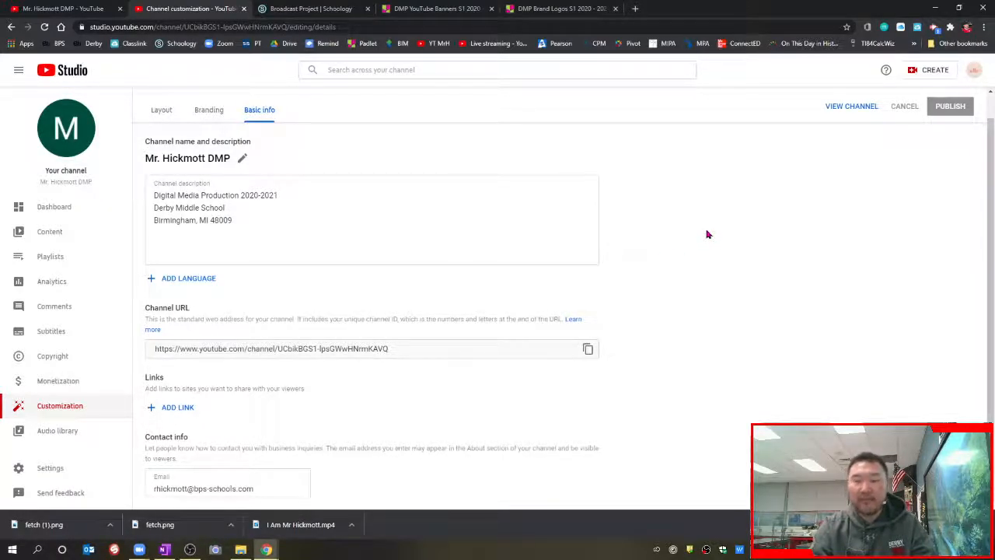
left_click(79, 232)
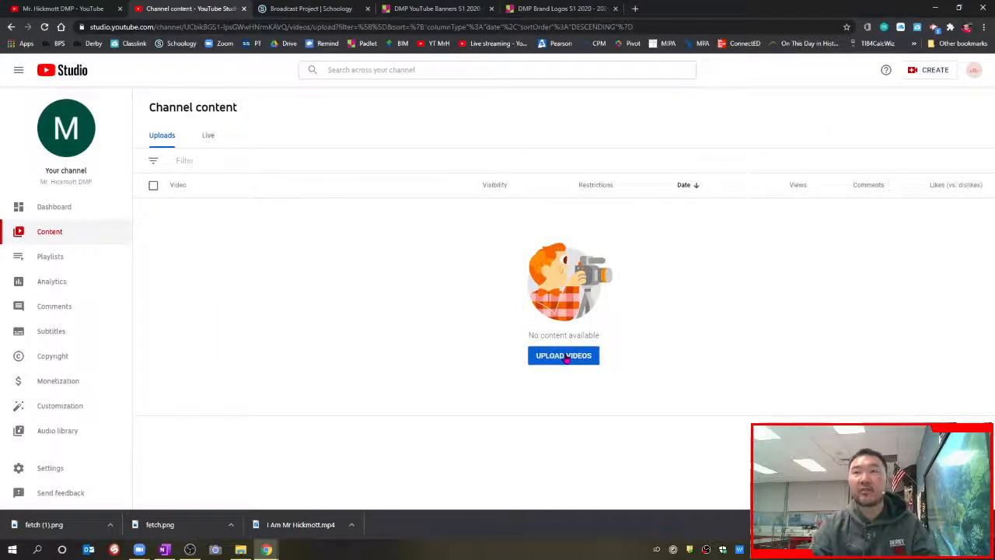
Step: Open the DMP I Am Video S1 2020 - 2021 Padlet from Schoology and preview a student video
left_click(318, 10)
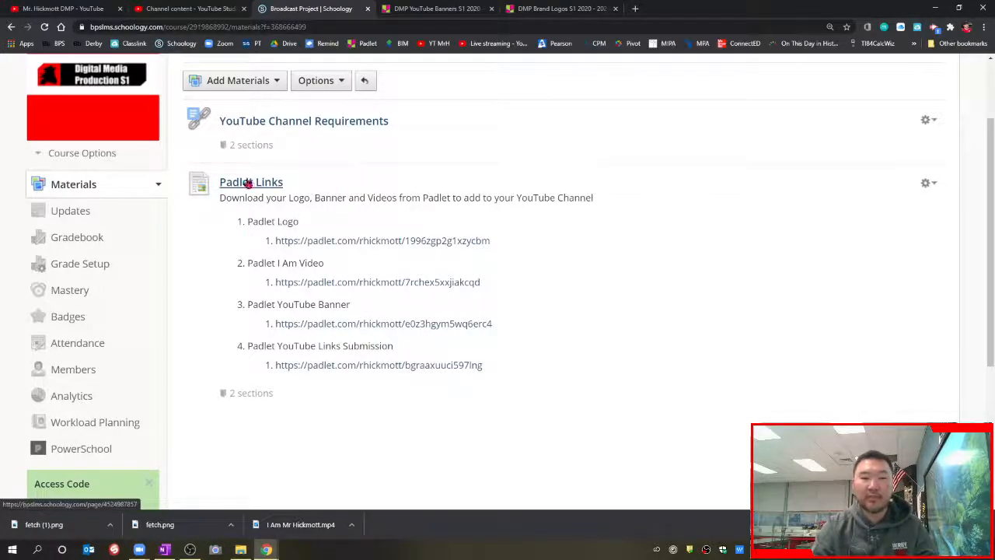
left_click(354, 282)
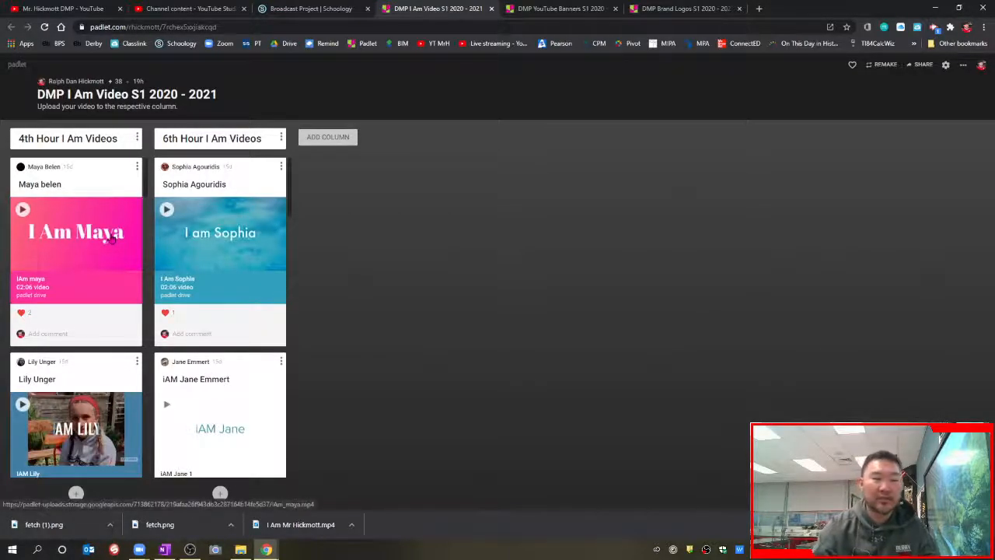
scroll(84, 343, "down", 3)
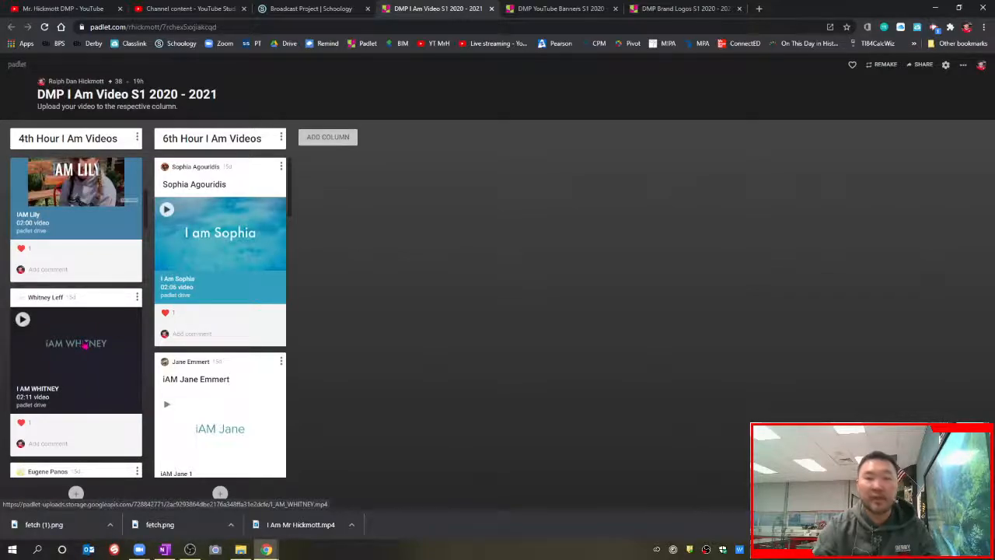
left_click(81, 343)
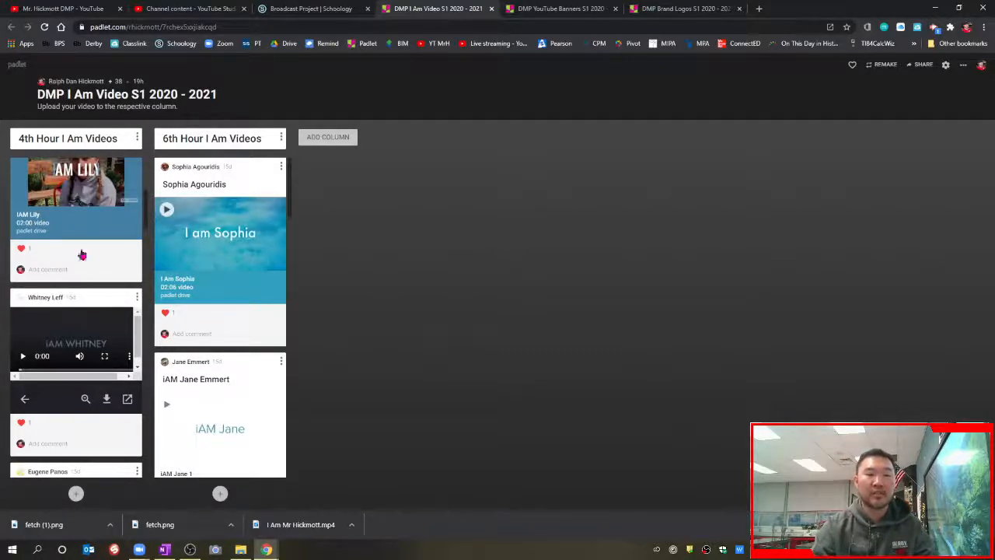
scroll(107, 286, "up", 4)
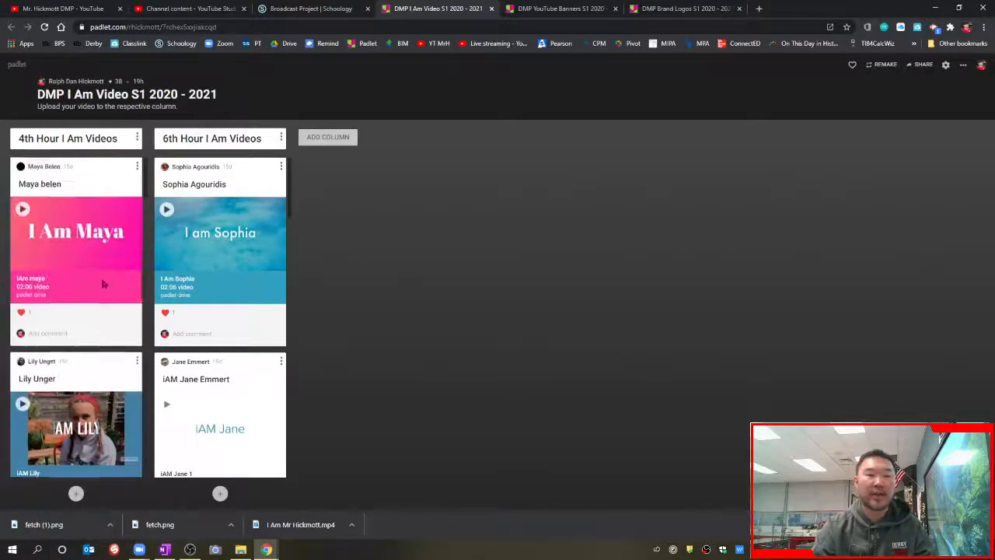
Step: Upload I Am Mr Hickmott.mp4 from Downloads as a new video draft
left_click(178, 10)
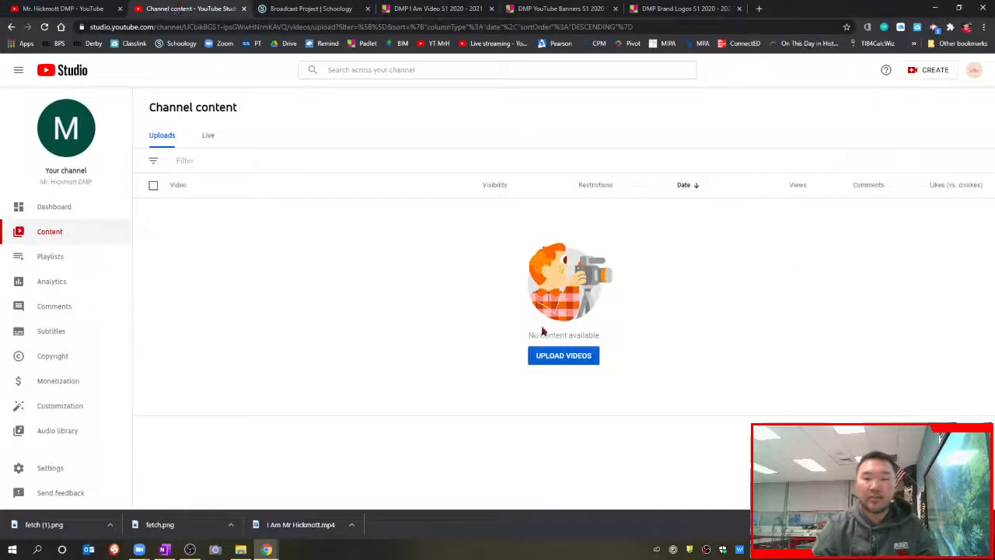
left_click(564, 356)
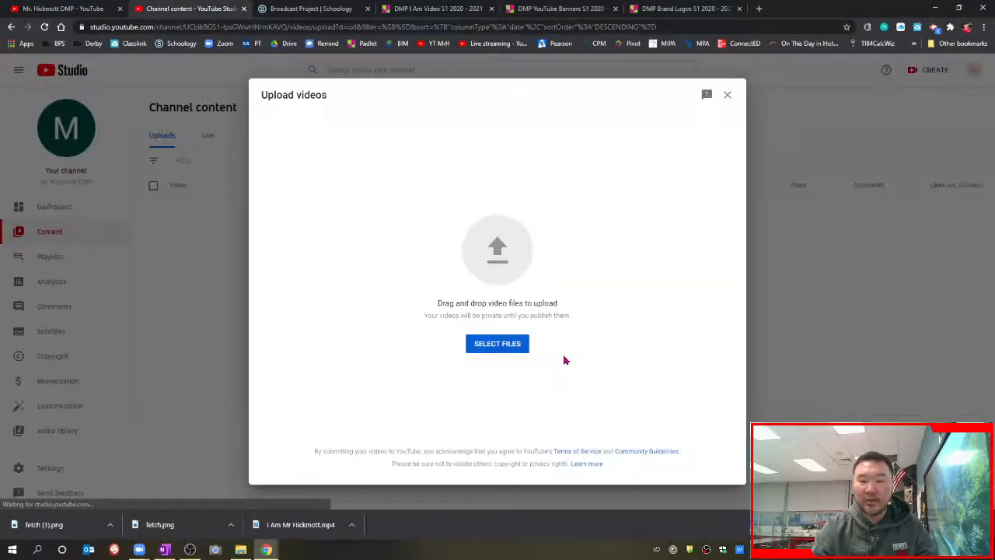
left_click(514, 346)
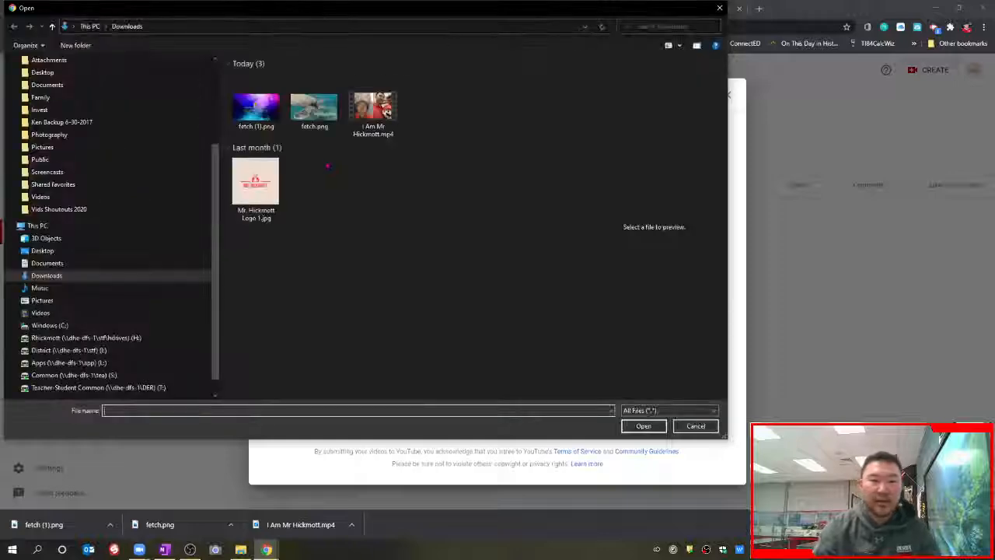
left_click(373, 113)
left_click(645, 426)
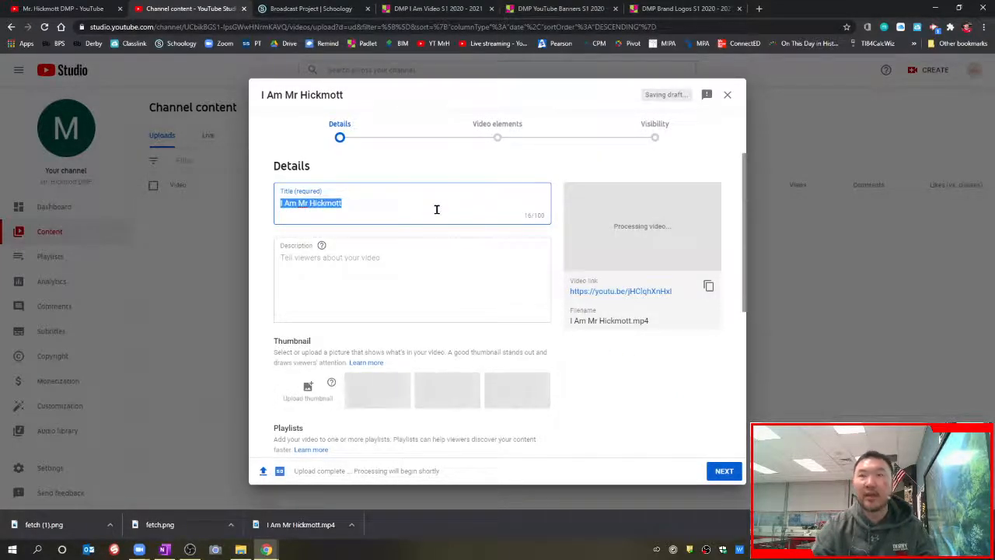
left_click(350, 261)
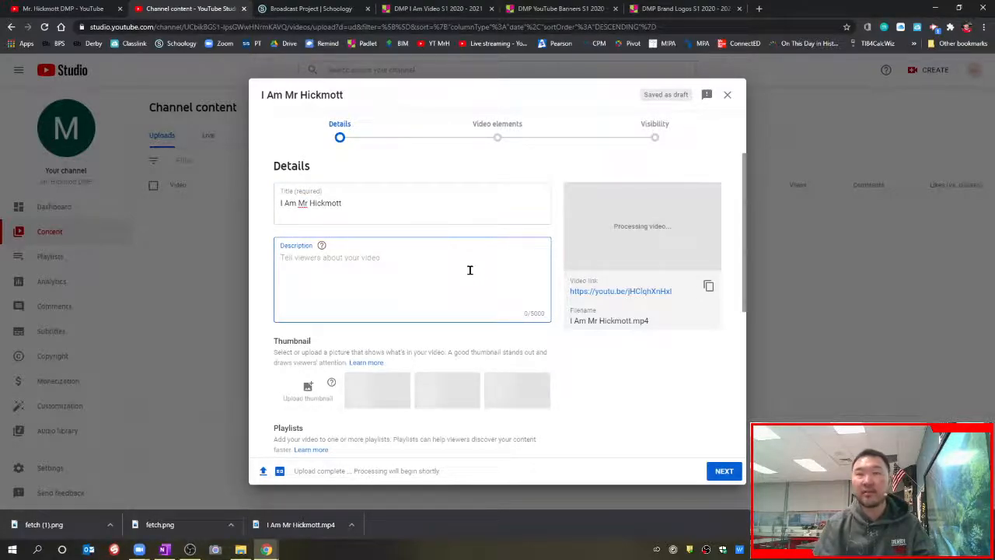
Step: Write the description 'Digital Media Production' and 'This video showcases who I am.'
type("Digit")
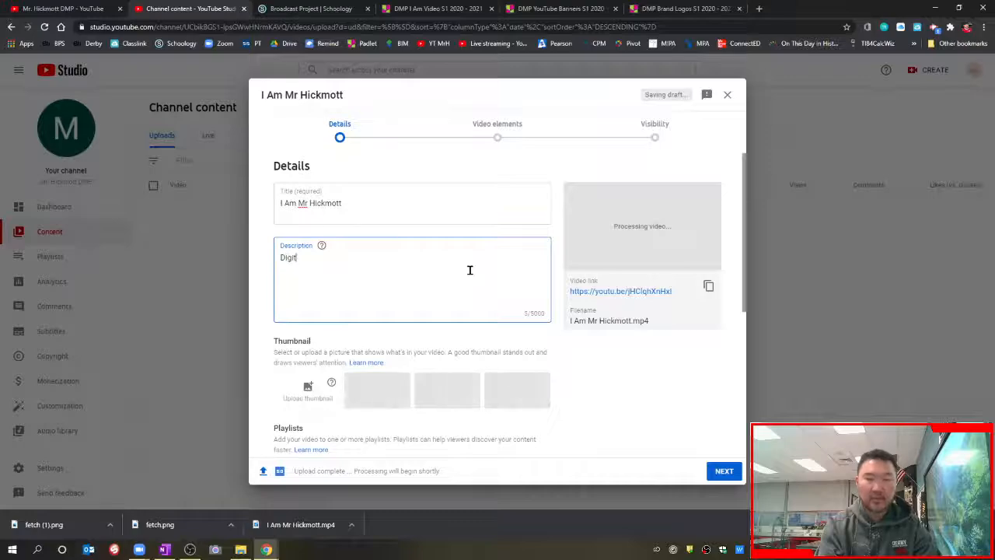
type("al Media Production")
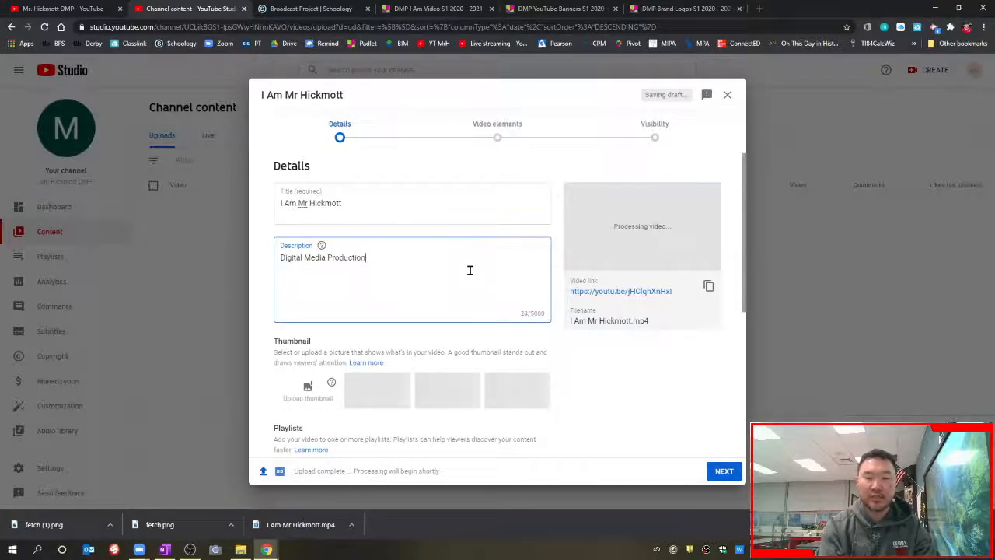
key("Return")
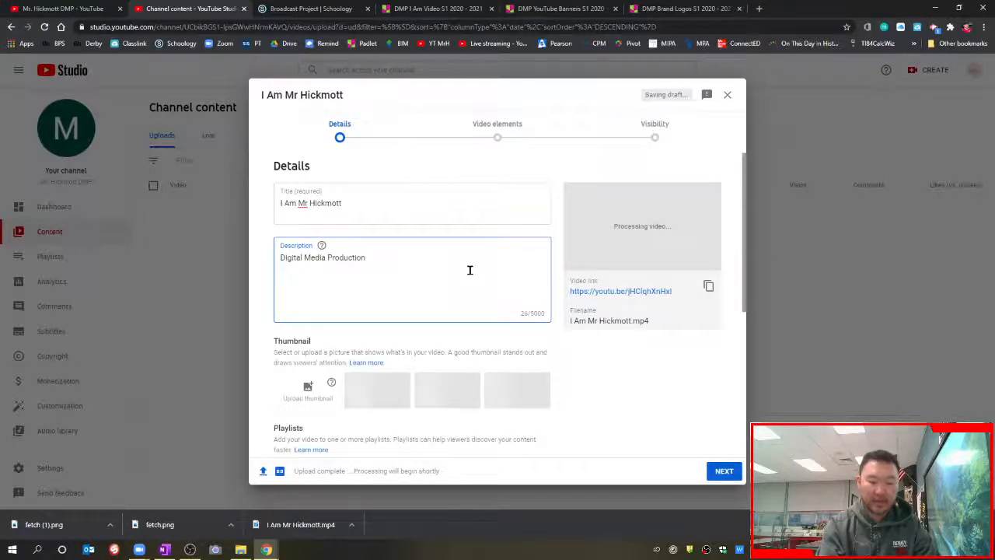
type("This video s")
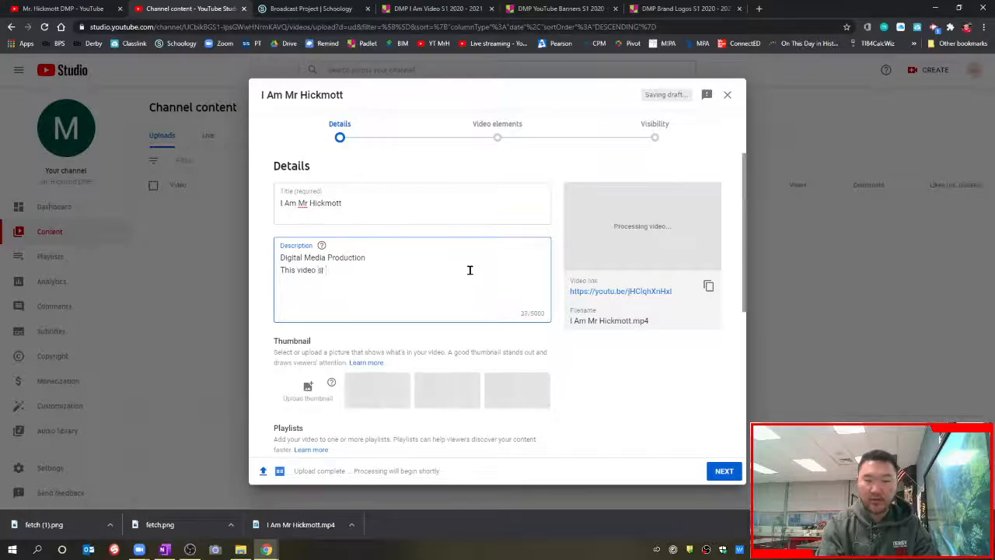
type("howcases who I am")
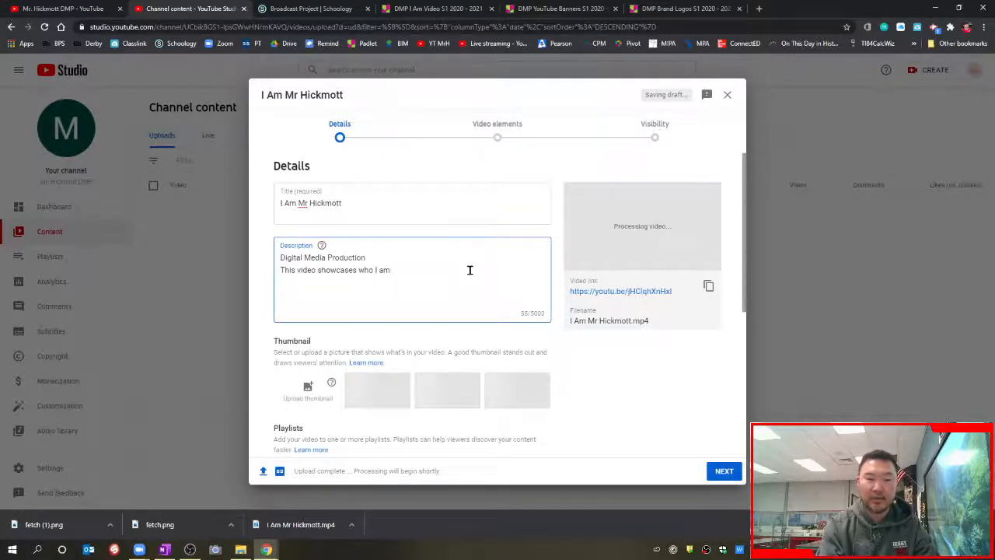
type(".")
key("Return")
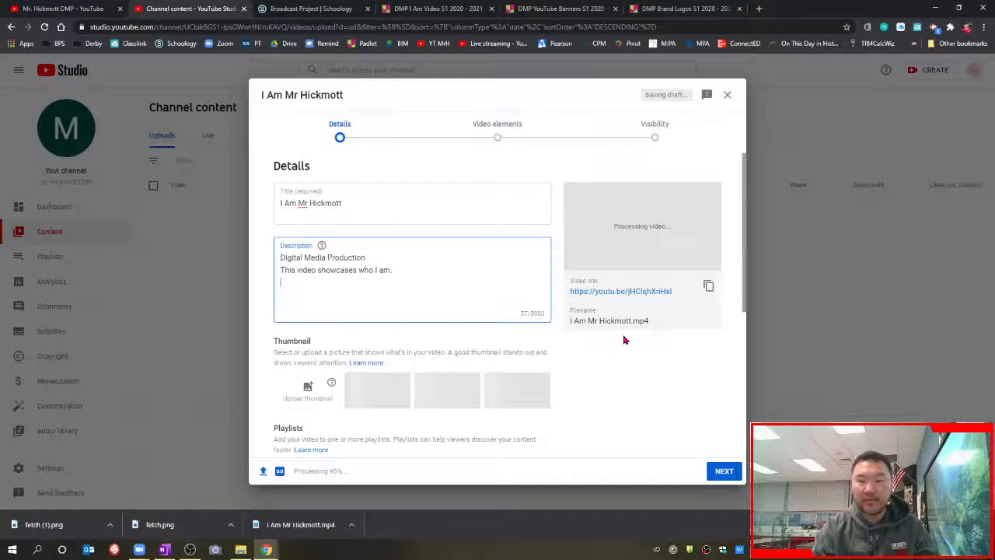
Step: Check the empty Playlists list and review the Audience section of Details
scroll(624, 340, "down", 1)
scroll(625, 340, "down", 2)
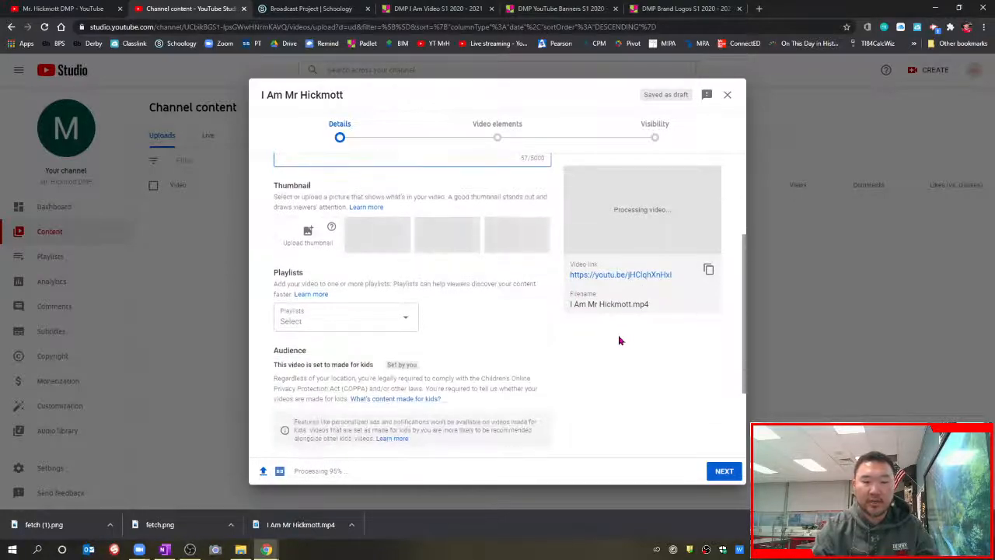
left_click(411, 319)
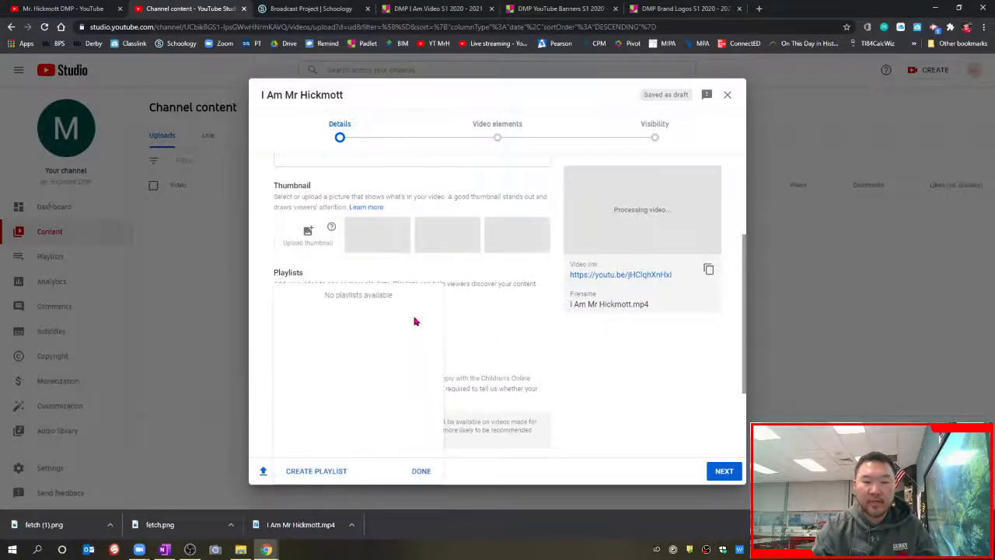
left_click(519, 339)
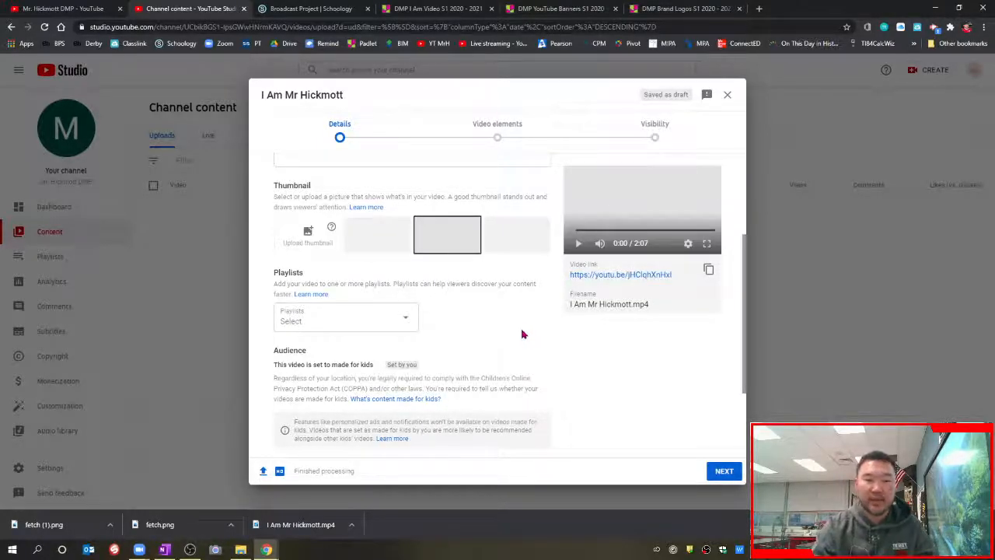
scroll(556, 316, "down", 2)
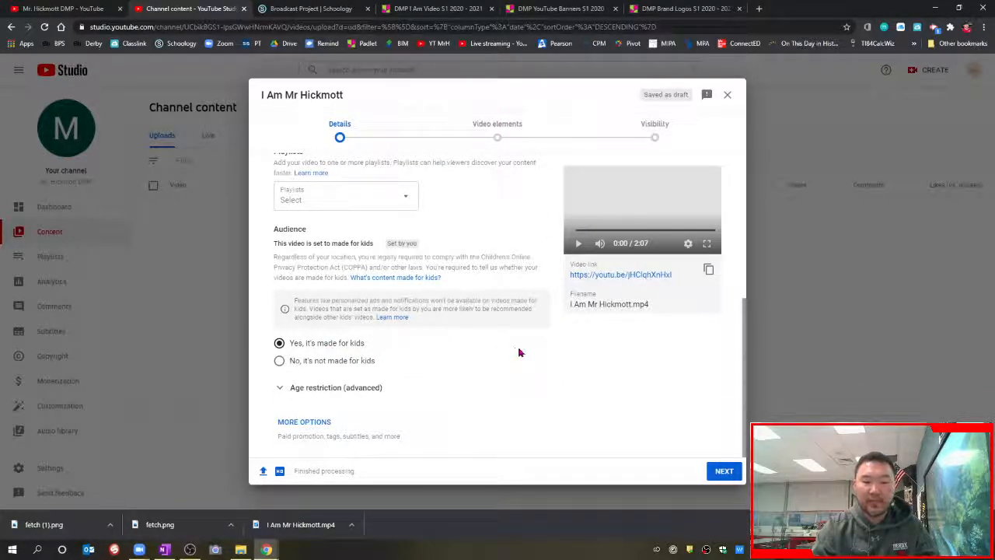
scroll(526, 349, "up", 4)
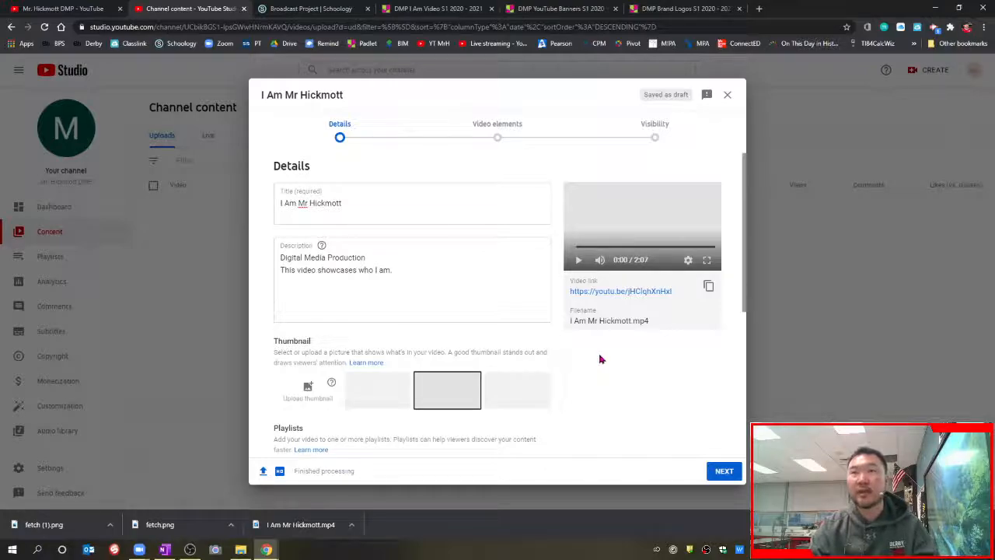
Step: Advance to Visibility and publish I Am Mr Hickmott as Public
left_click(723, 470)
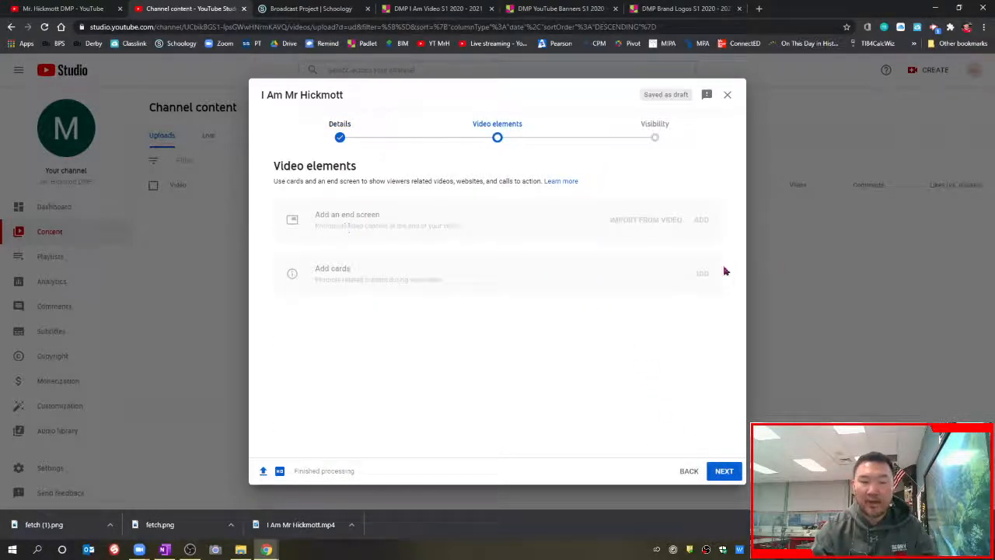
left_click(724, 472)
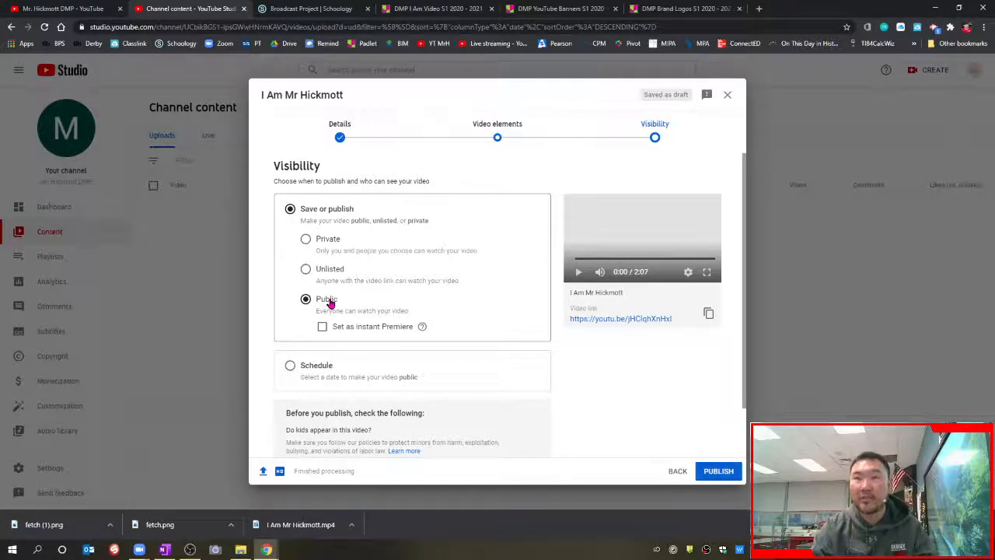
scroll(521, 328, "down", 1)
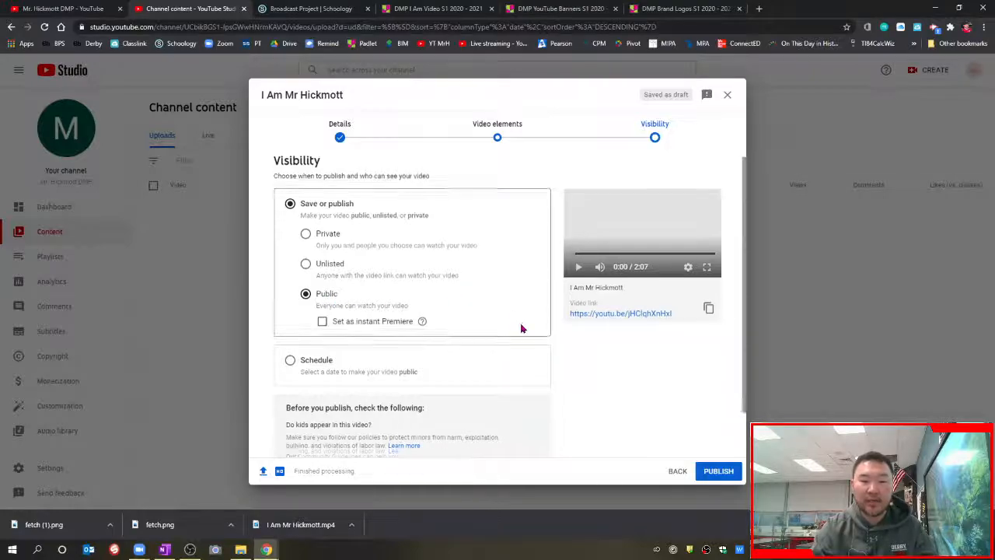
left_click(722, 471)
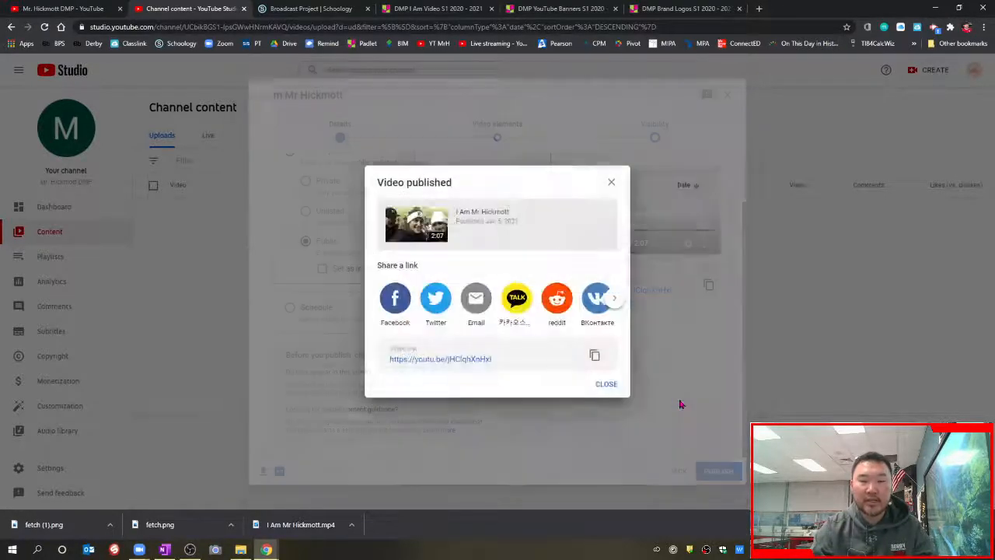
Step: Dismiss the publish confirmation and go from the Studio dashboard to the channel's public YouTube page
left_click(609, 384)
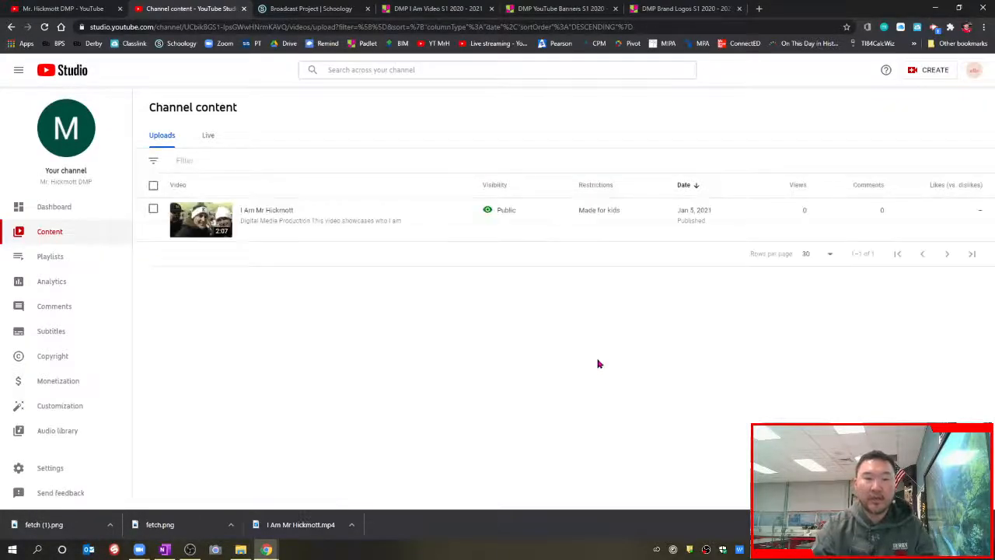
mouse_move(246, 222)
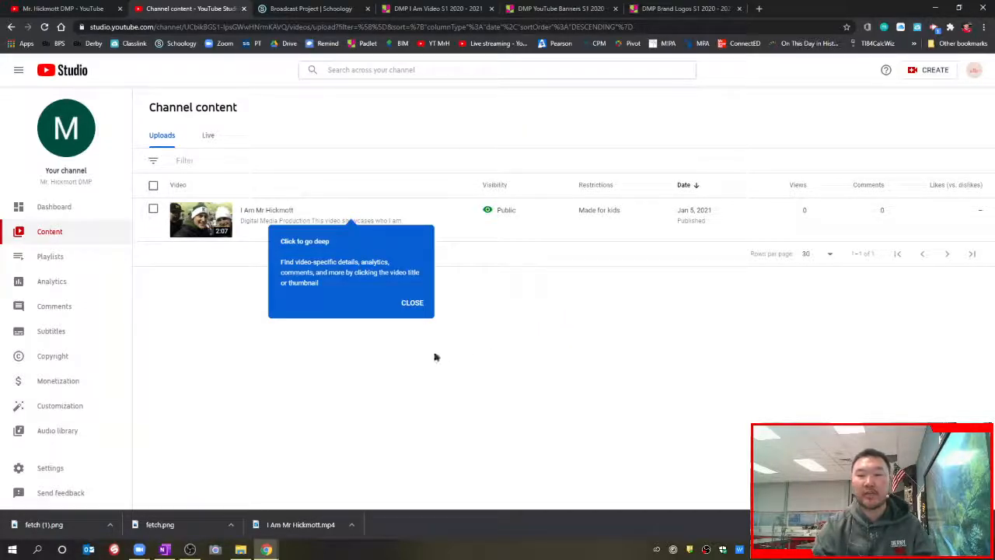
left_click(78, 212)
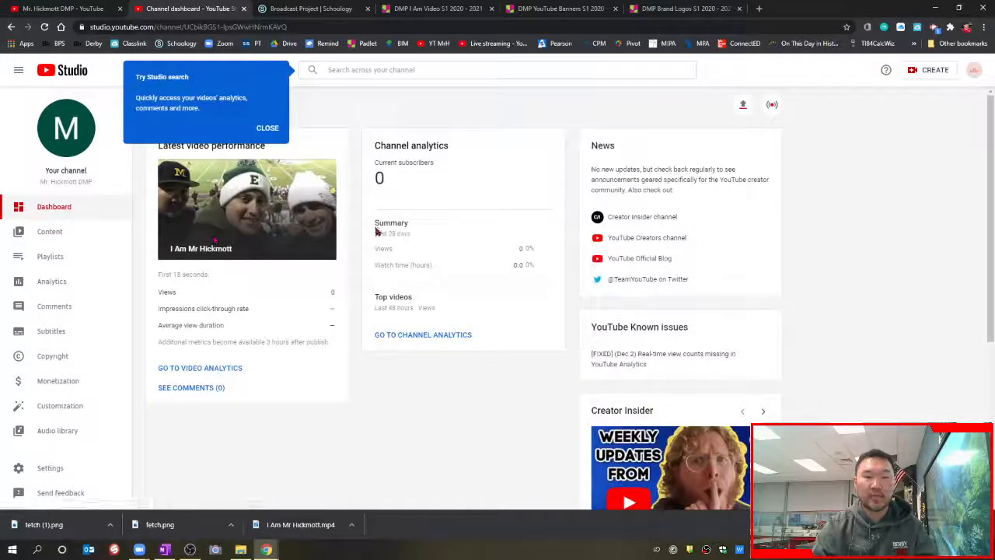
left_click(974, 72)
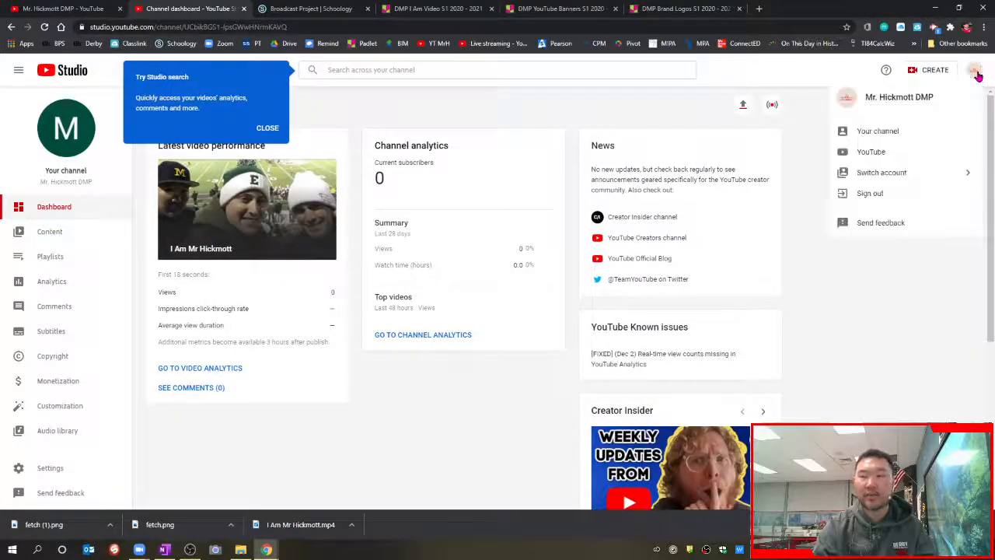
left_click(877, 132)
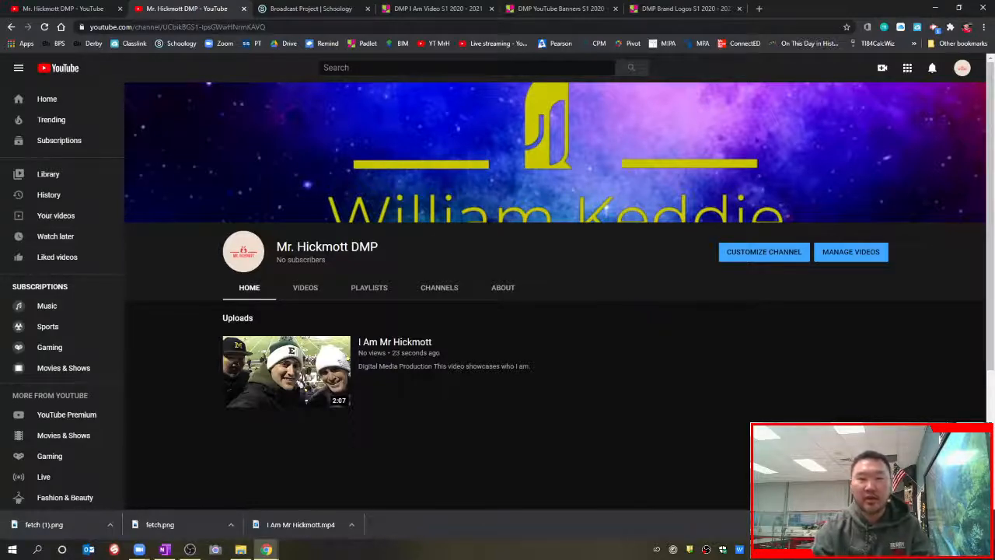
Step: From the Schoology course page, open the Padlet YouTube Links Submission board
left_click(317, 9)
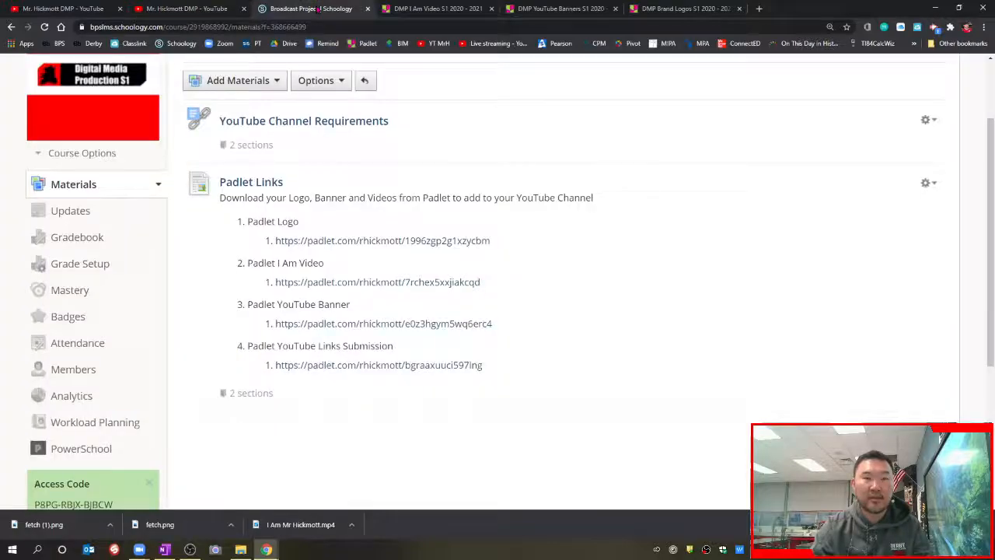
left_click(374, 372)
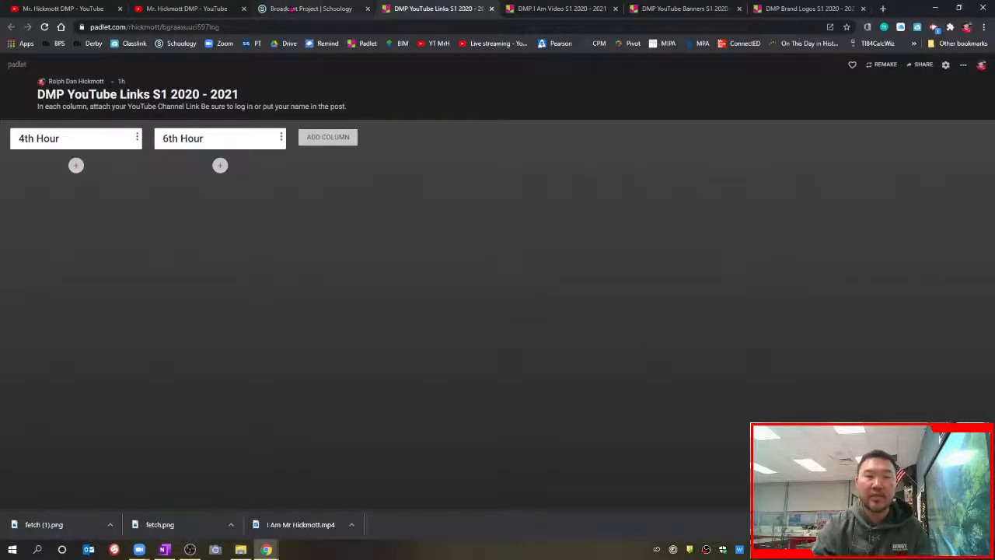
Step: Copy the Channel URL from the channel customization Basic info, then return to the Padlet board
left_click(183, 9)
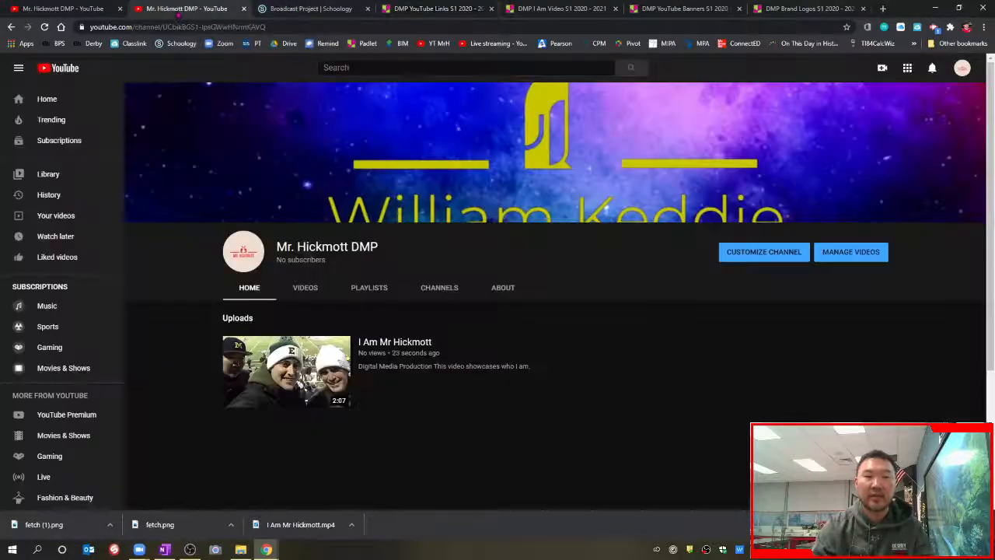
left_click(760, 256)
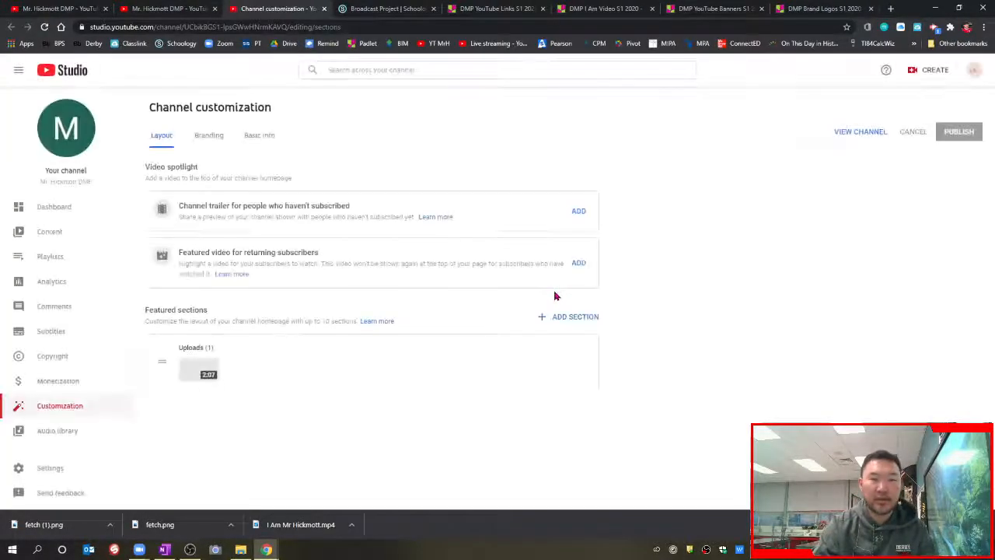
left_click(265, 145)
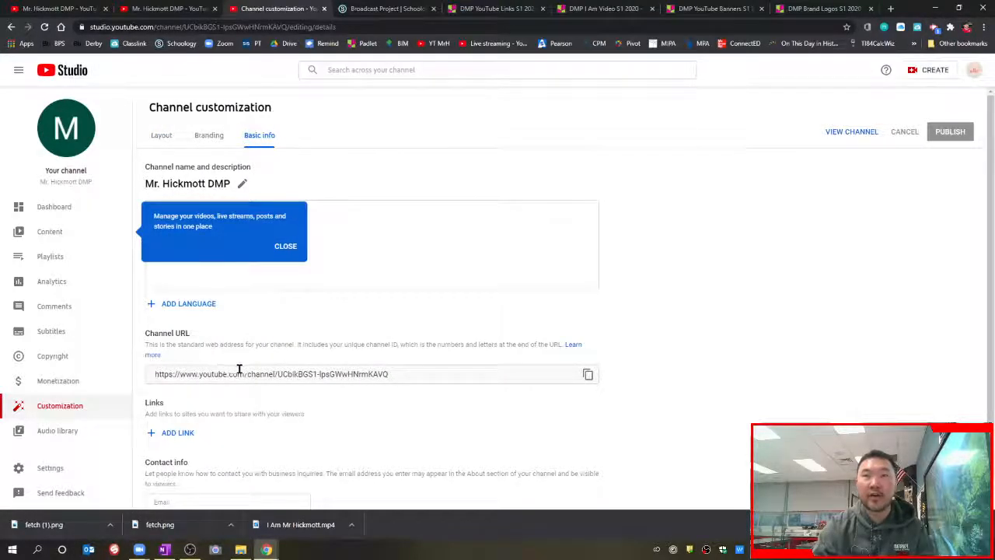
left_click(588, 374)
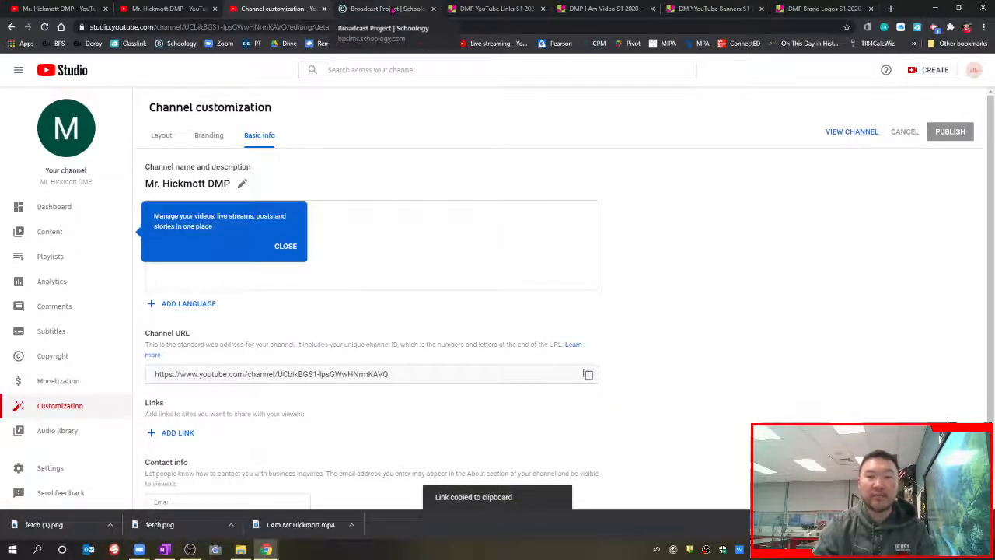
left_click(501, 9)
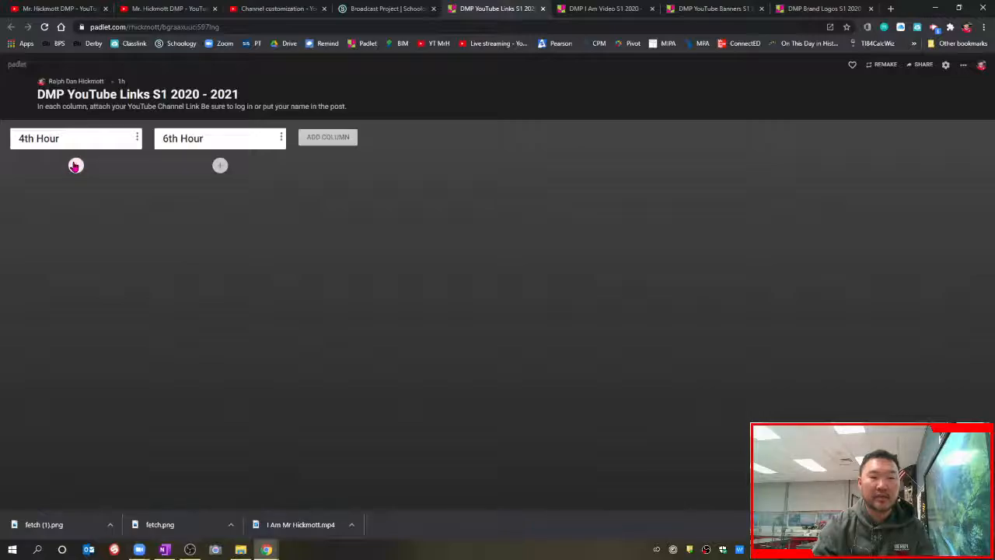
Step: Post the pasted channel URL under 4th Hour, titled with the teacher's name, then open the link
left_click(75, 165)
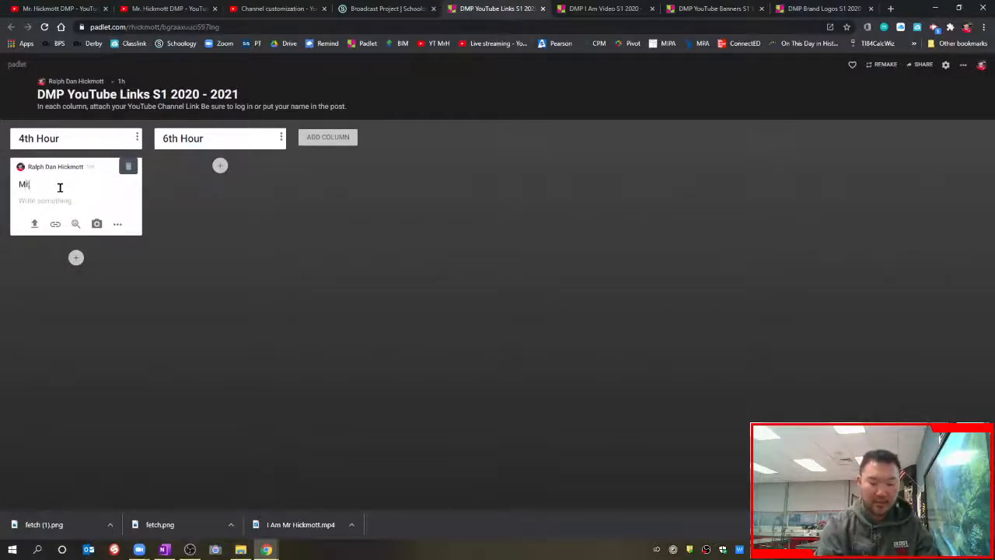
type("Mr. Hickmott")
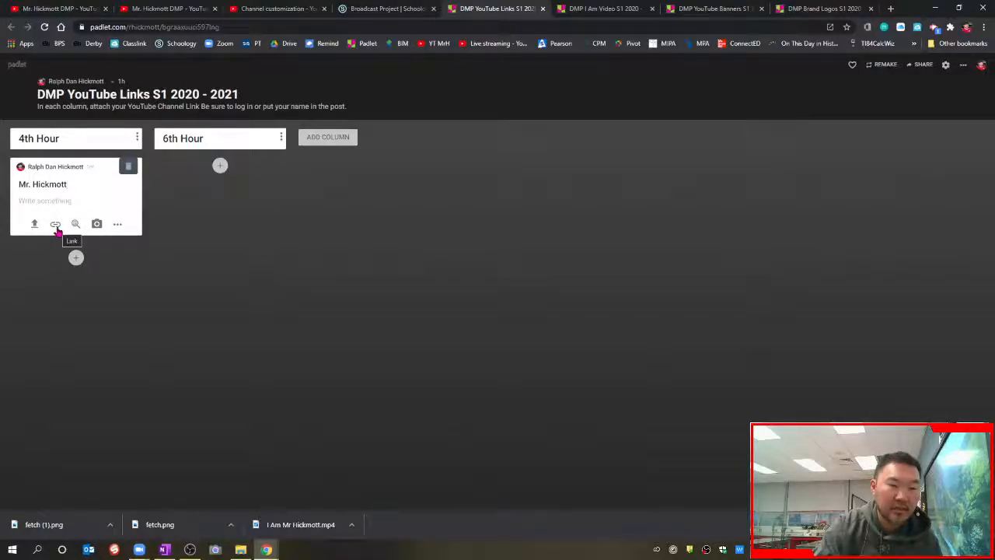
left_click(56, 226)
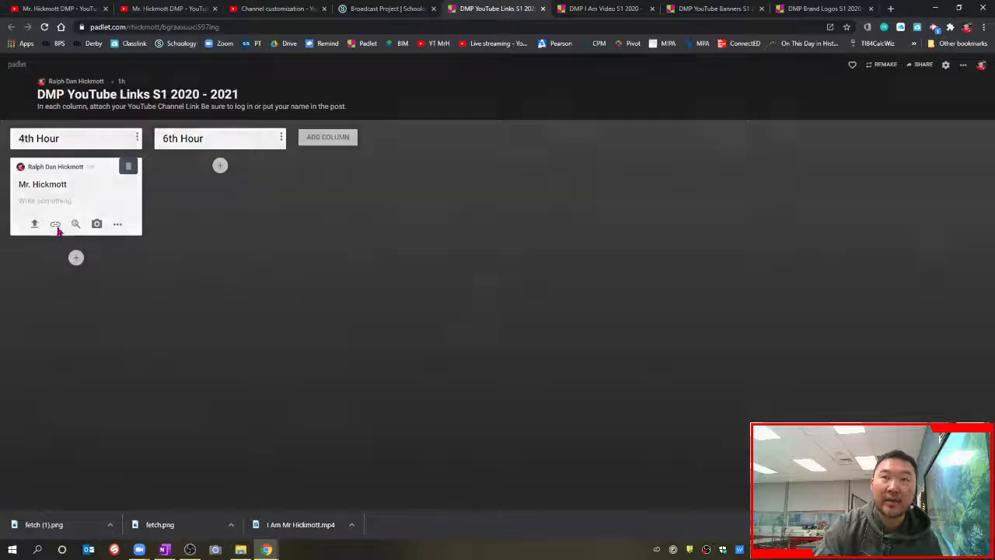
key("ctrl+v")
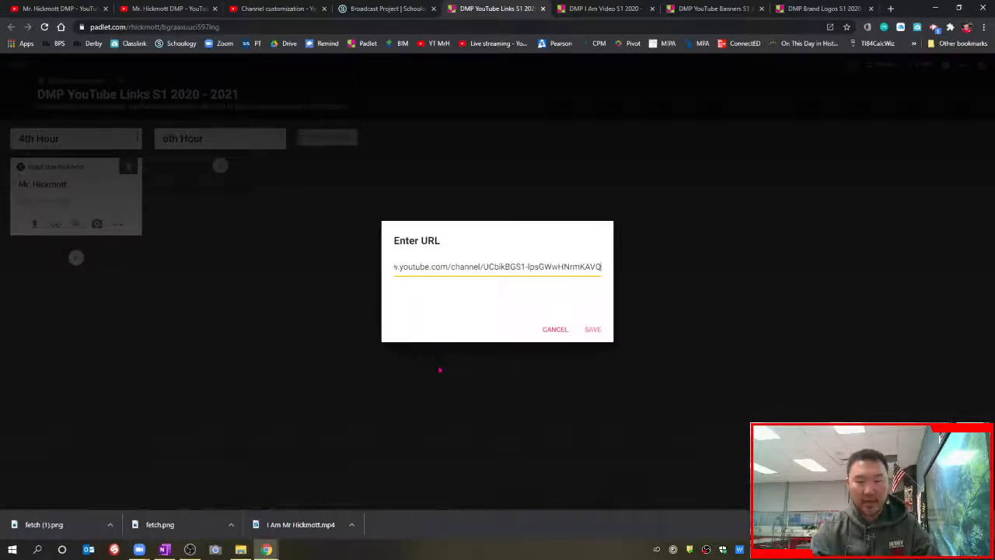
left_click(592, 329)
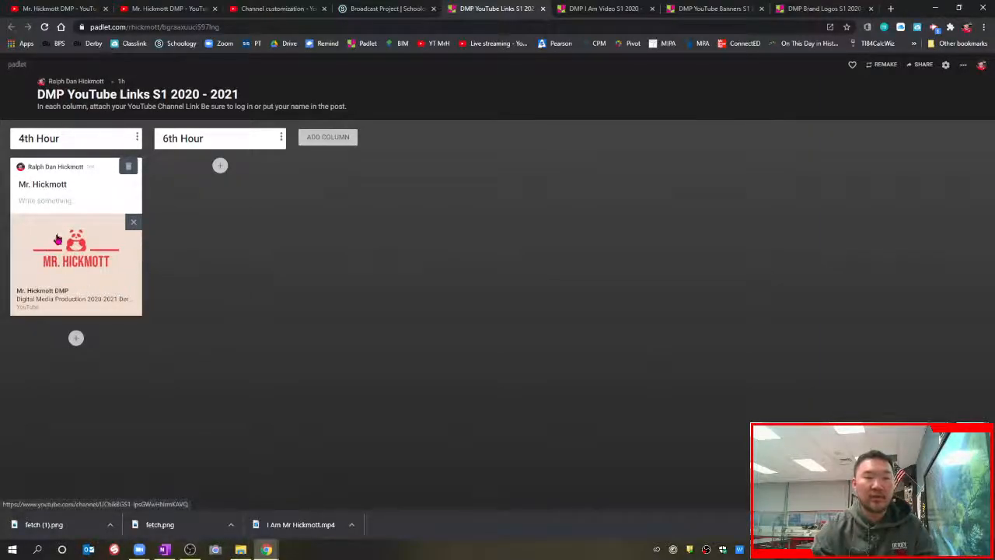
left_click(56, 296)
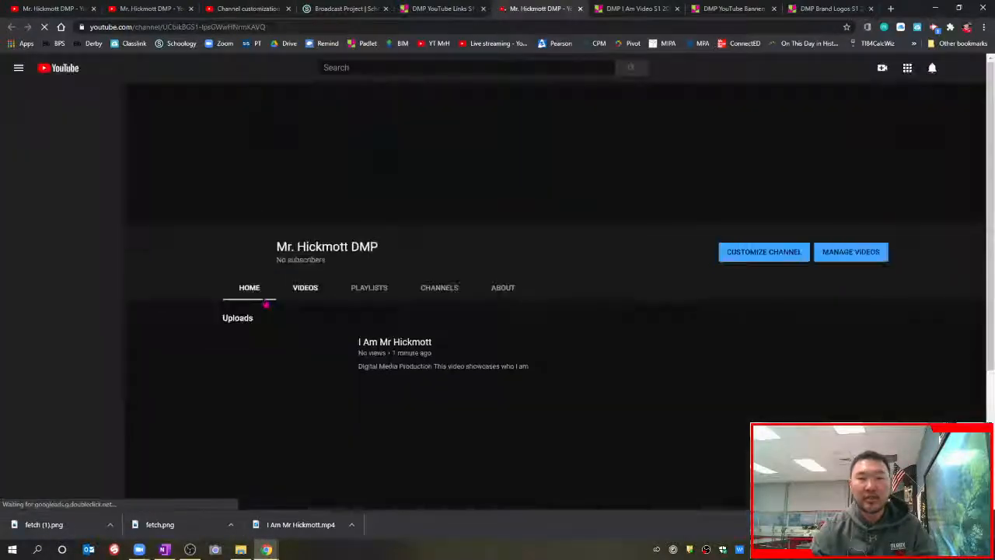